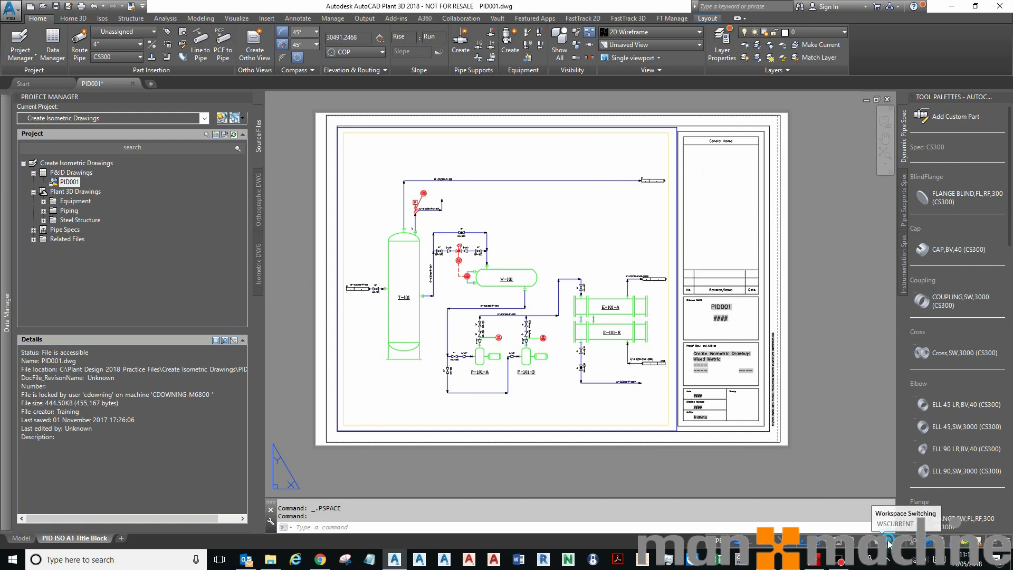
# Step: Switch the workspace to PID PIP
pyautogui.click(889, 542)
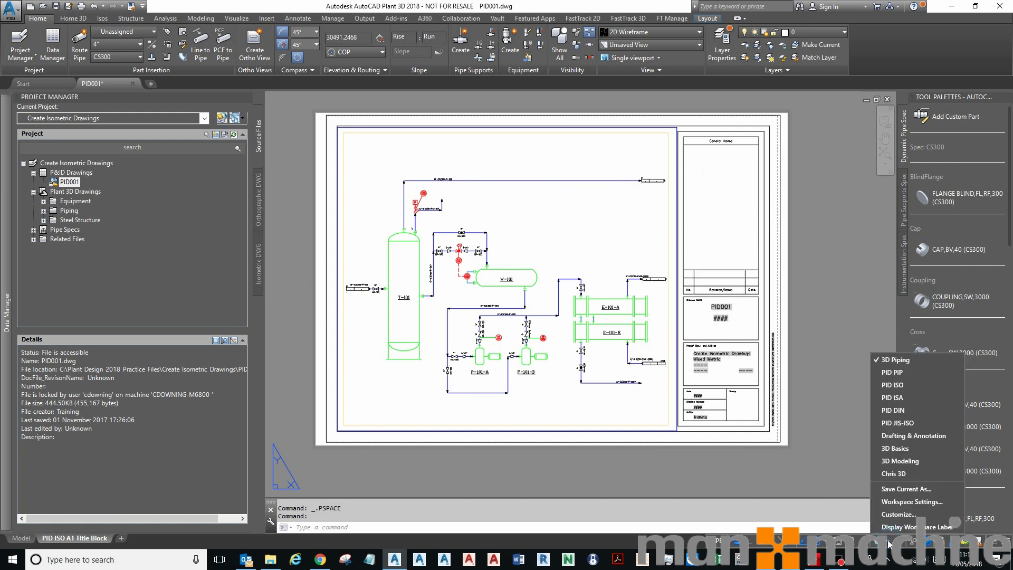
pyautogui.click(913, 371)
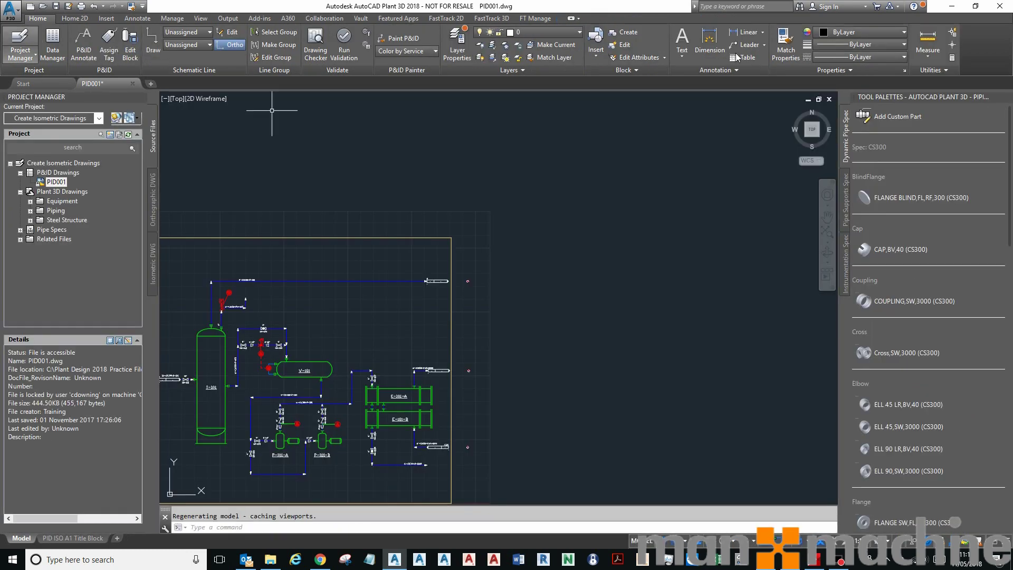
pyautogui.moveTo(357, 226)
pyautogui.mouseDown(button='middle')
pyautogui.moveTo(575, 190)
pyautogui.moveTo(526, 181)
pyautogui.mouseUp(button='middle')
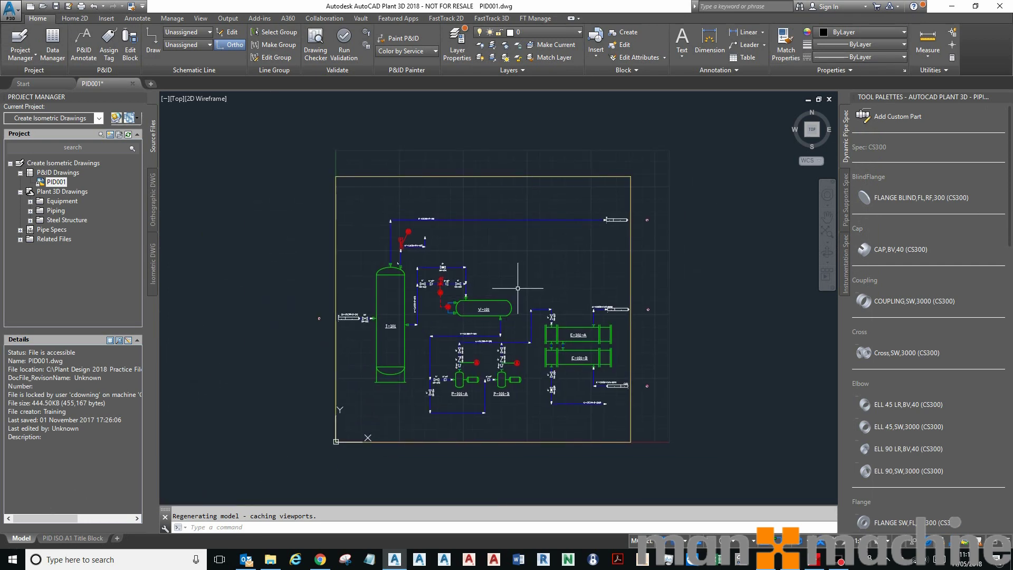
pyautogui.scroll(4, 515, 288)
pyautogui.moveTo(511, 284)
pyautogui.mouseDown(button='middle')
pyautogui.moveTo(486, 222)
pyautogui.moveTo(538, 283)
pyautogui.mouseUp(button='middle')
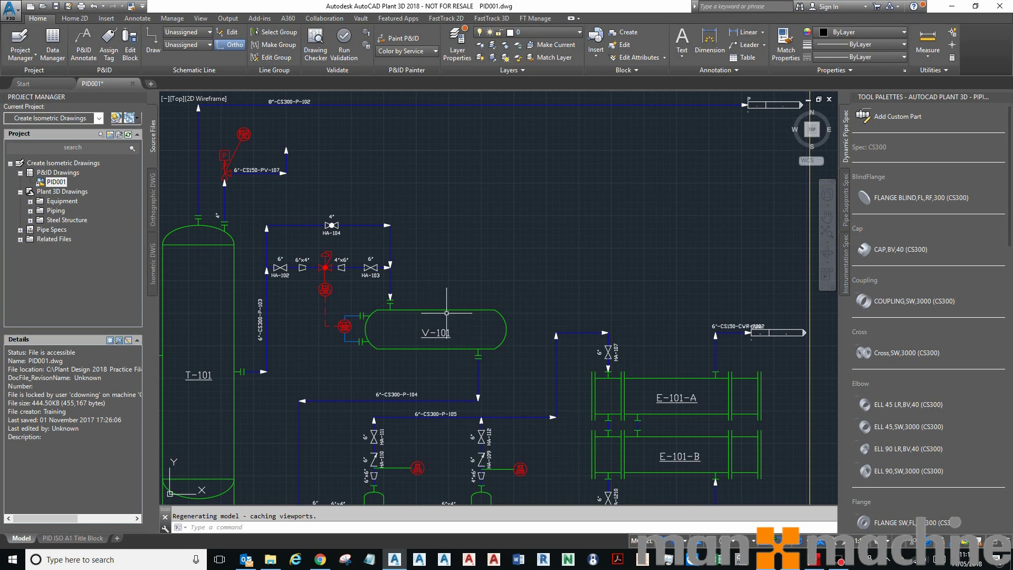
# Step: Draw a 6" CS300 schematic line up from the top of vessel V-101 and about 217.5 units horizontally, ending beneath the upper off-page connector
pyautogui.click(173, 32)
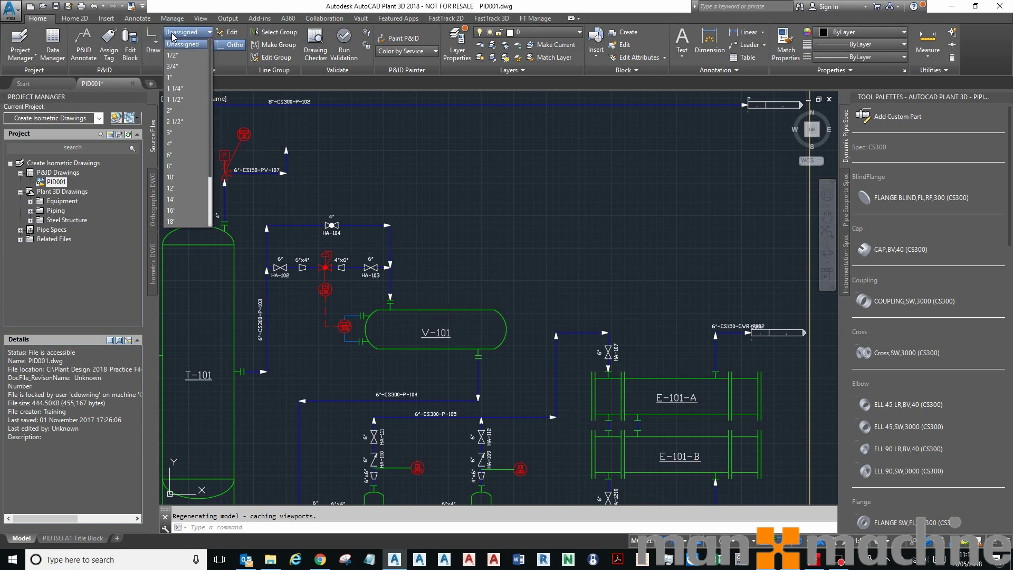
pyautogui.click(189, 155)
pyautogui.click(208, 45)
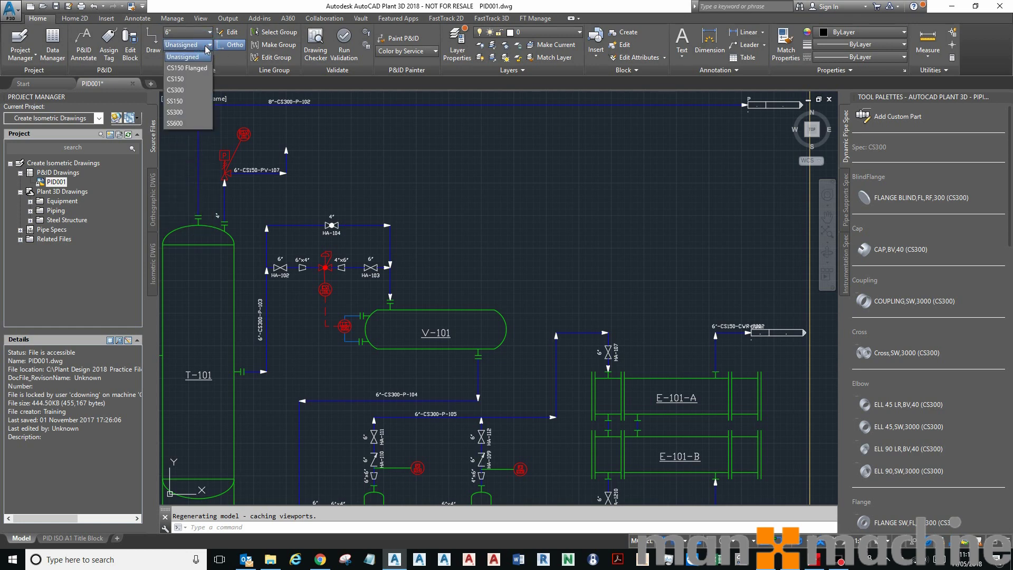
pyautogui.click(186, 79)
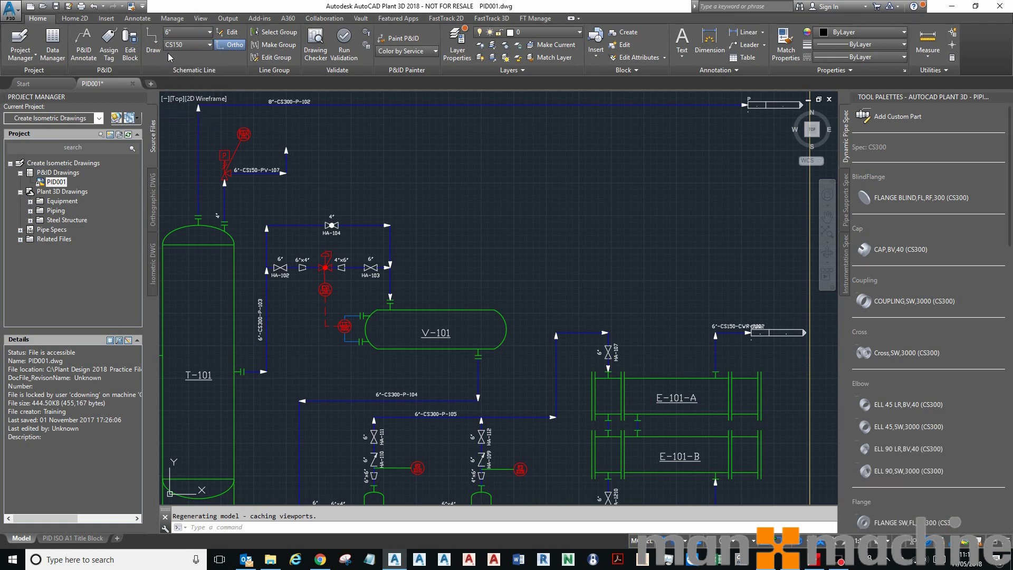
pyautogui.click(179, 47)
pyautogui.click(179, 90)
pyautogui.click(151, 45)
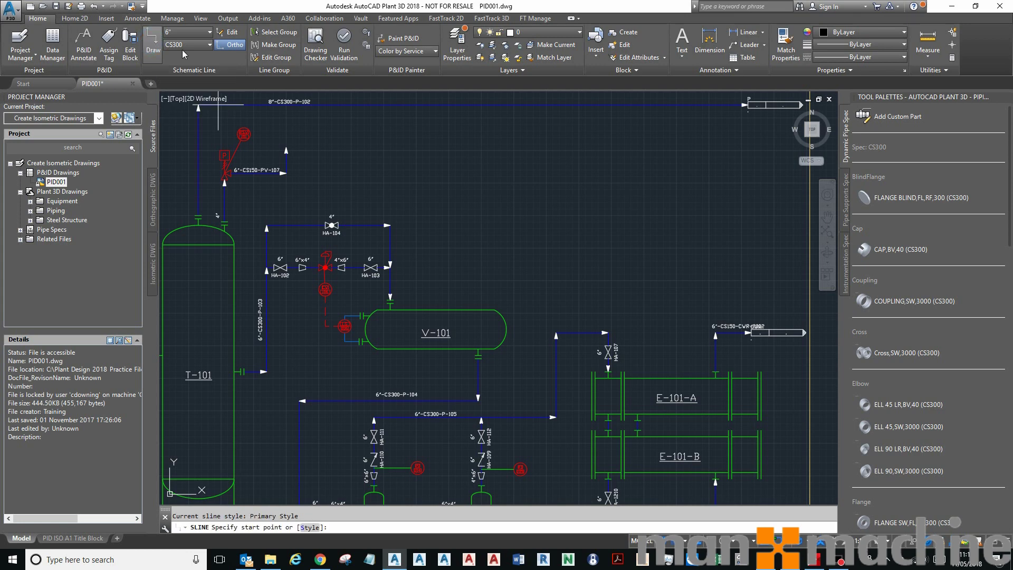
pyautogui.click(465, 310)
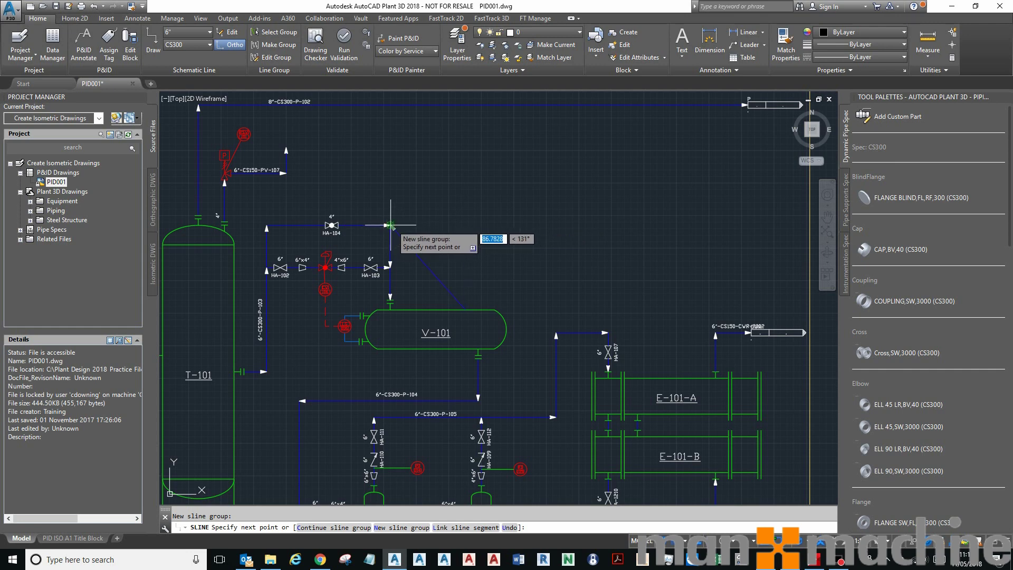
pyautogui.click(465, 225)
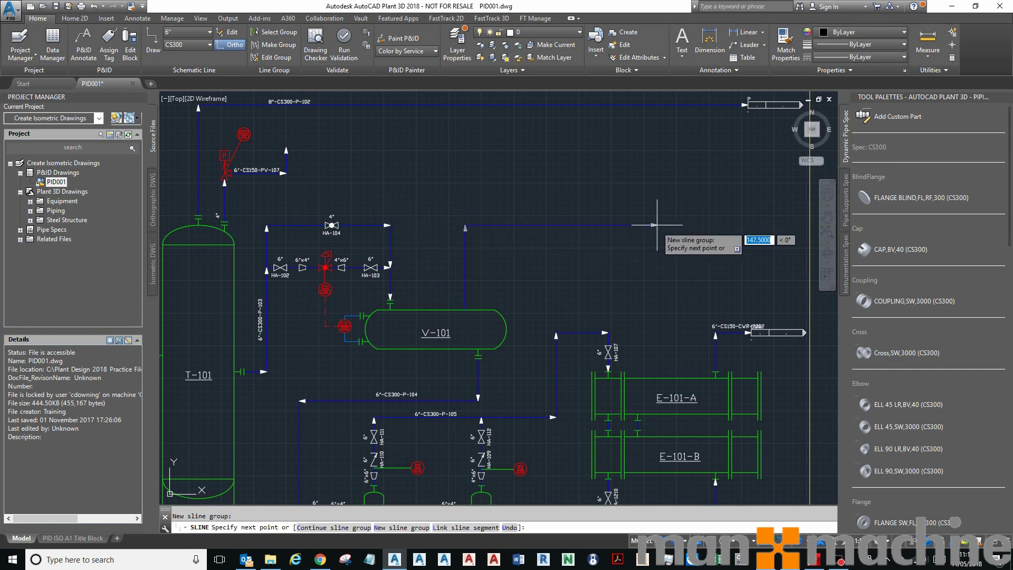
pyautogui.click(741, 200)
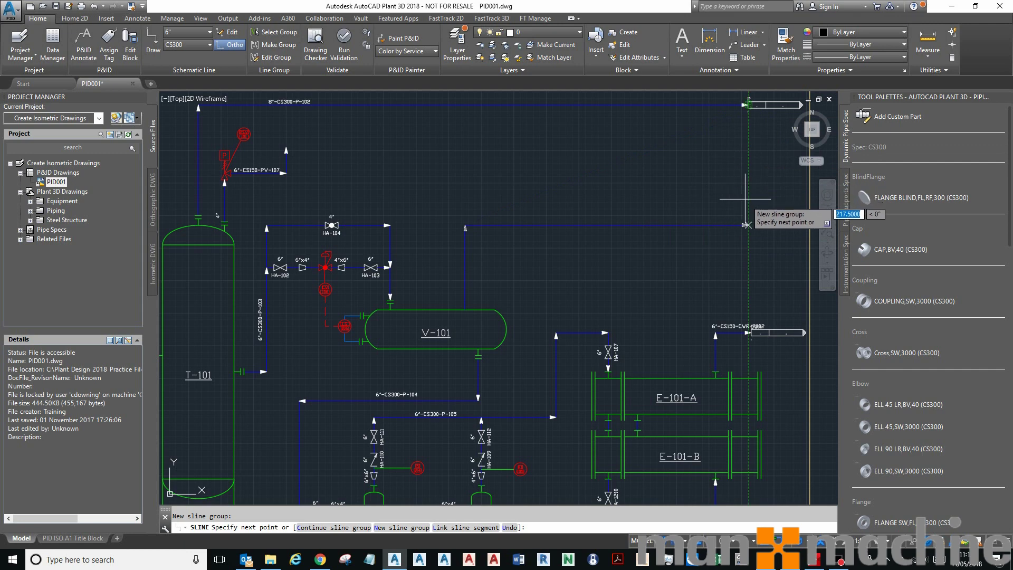
pyautogui.click(748, 215)
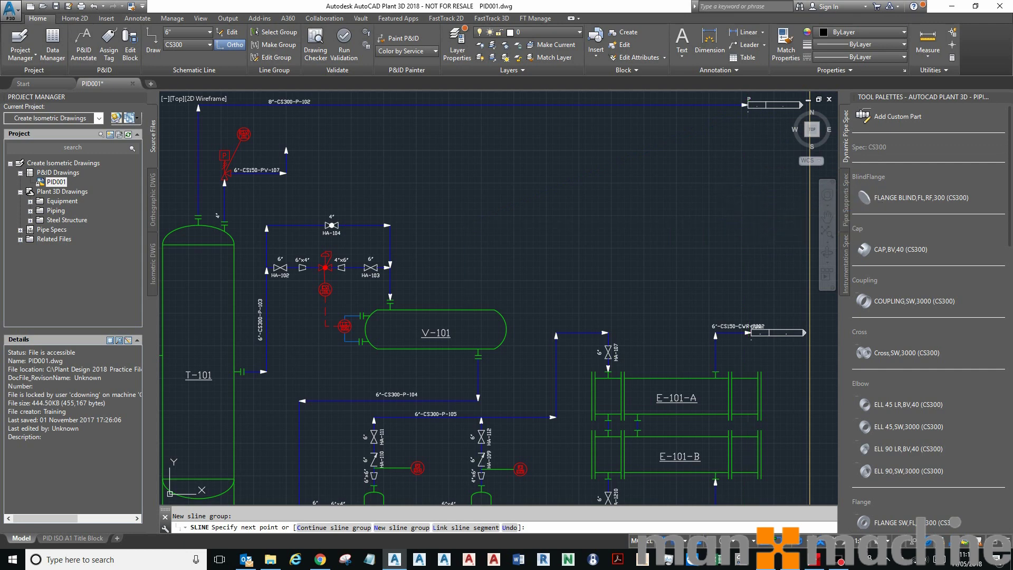
pyautogui.press('Return')
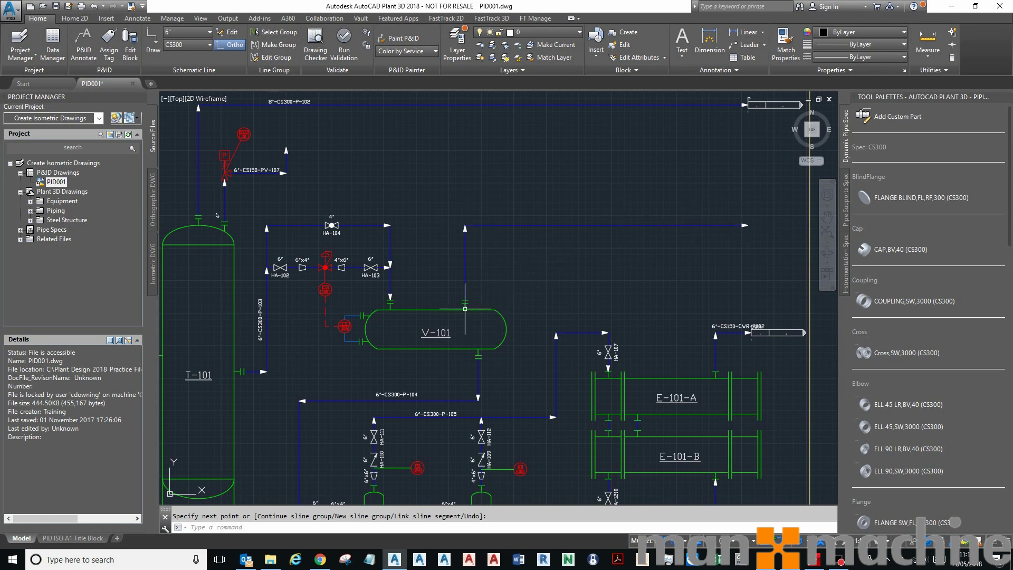
# Step: Reverse the flow direction of the new schematic line at the top of vessel V-101
pyautogui.scroll(4, 465, 306)
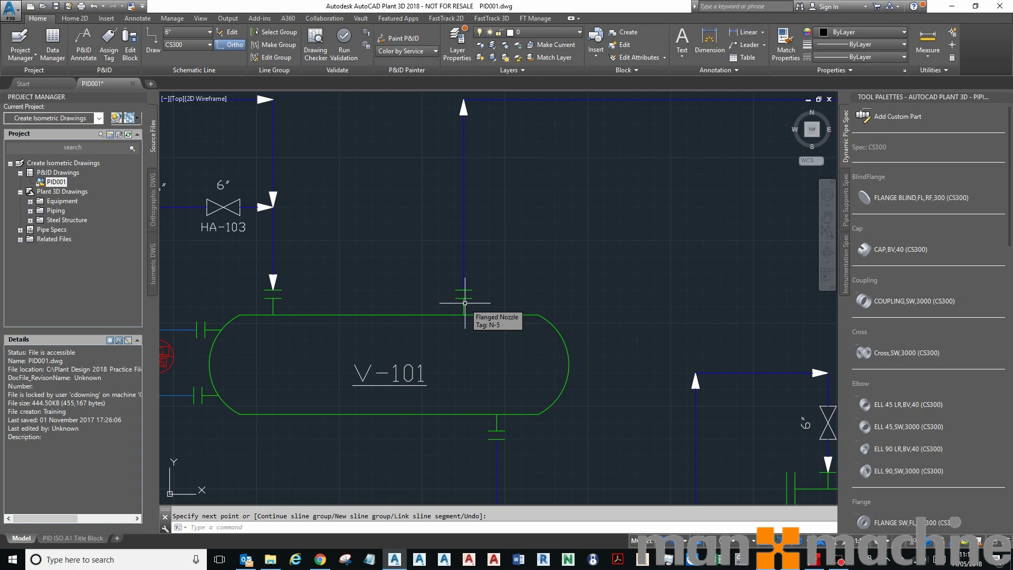
pyautogui.scroll(-3, 388, 317)
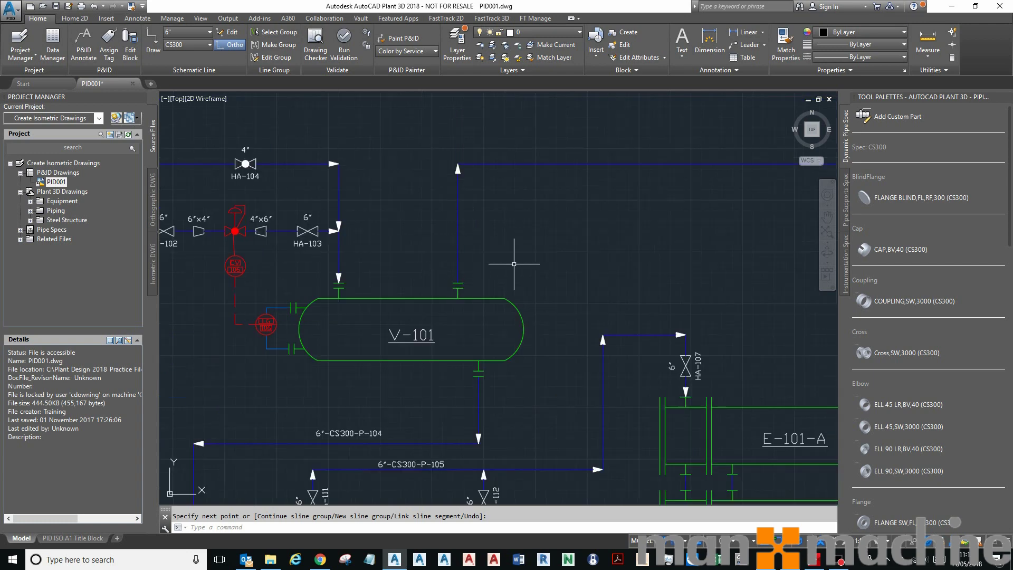
pyautogui.scroll(1, 584, 267)
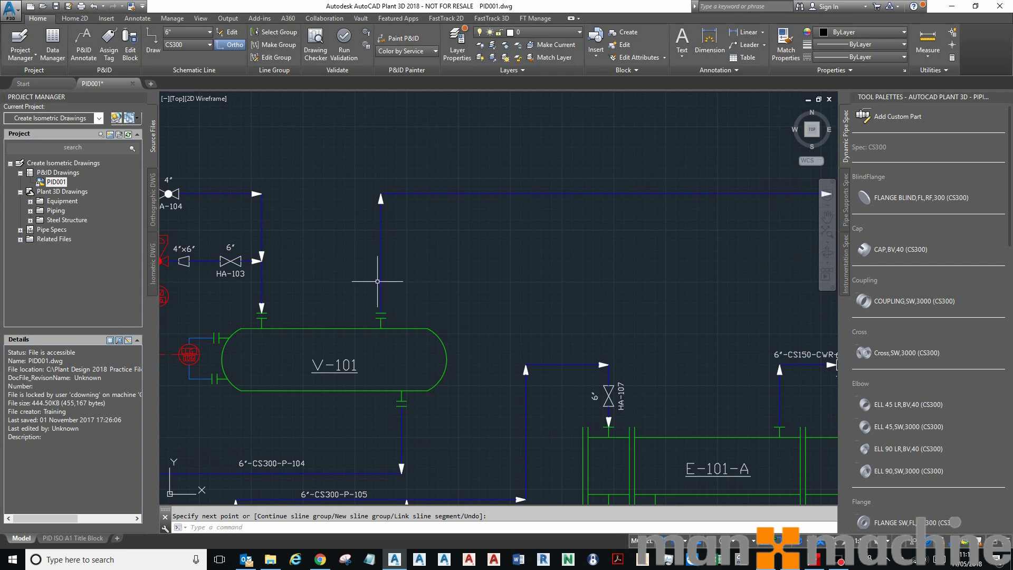
pyautogui.press('Return')
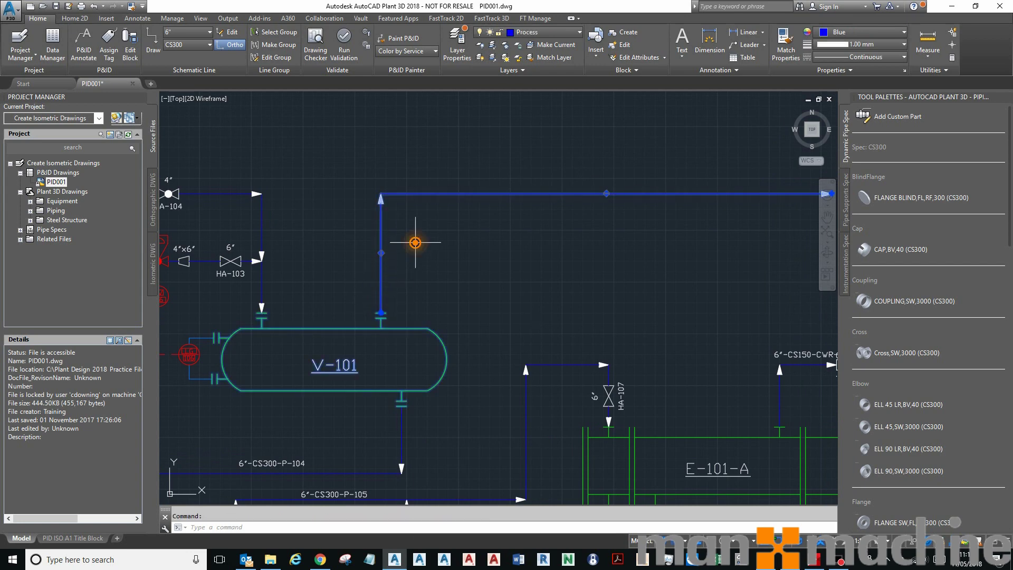
pyautogui.rightClick(417, 247)
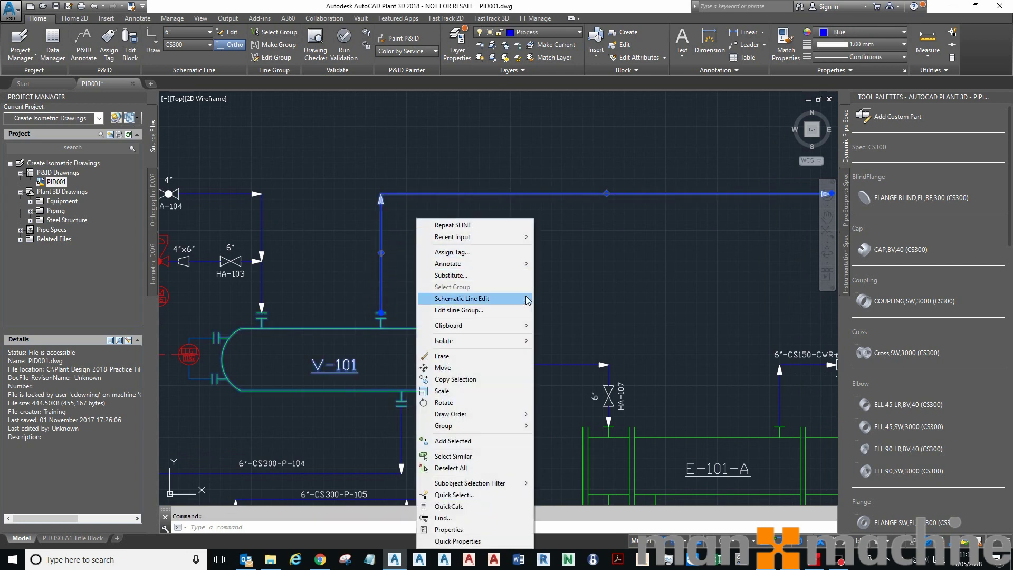
pyautogui.moveTo(528, 300)
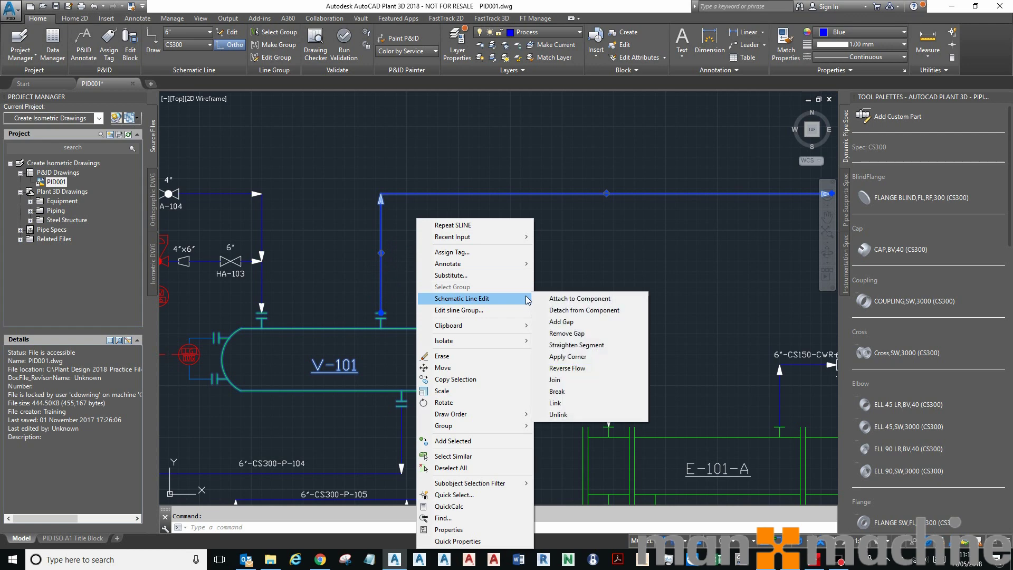
pyautogui.click(600, 367)
pyautogui.scroll(-4, 454, 250)
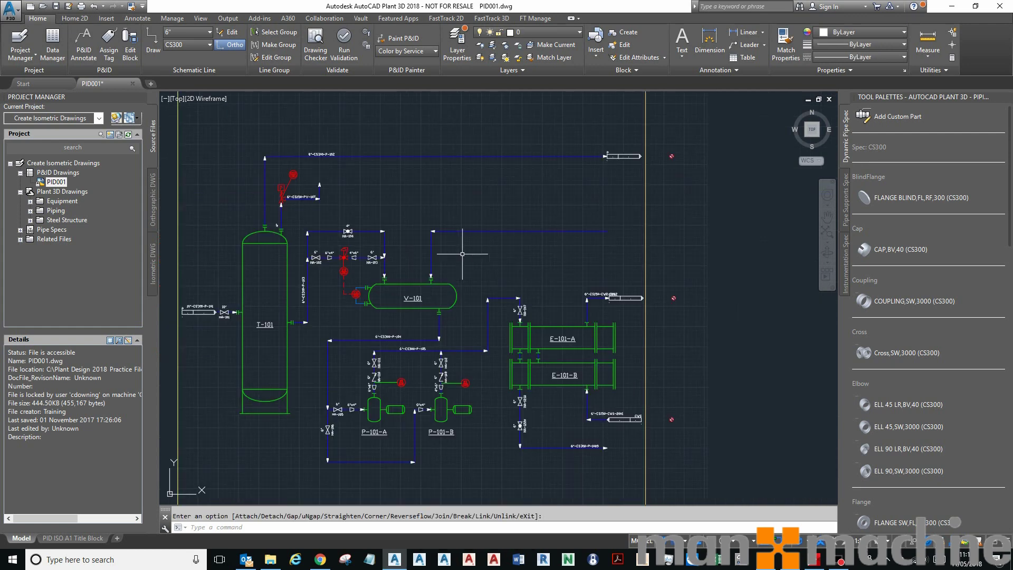
pyautogui.press('Escape')
# Step: Reverse the flow of the V-101 top line once more so it runs away from the vessel
pyautogui.click(499, 237)
pyautogui.click(500, 232)
pyautogui.rightClick(499, 232)
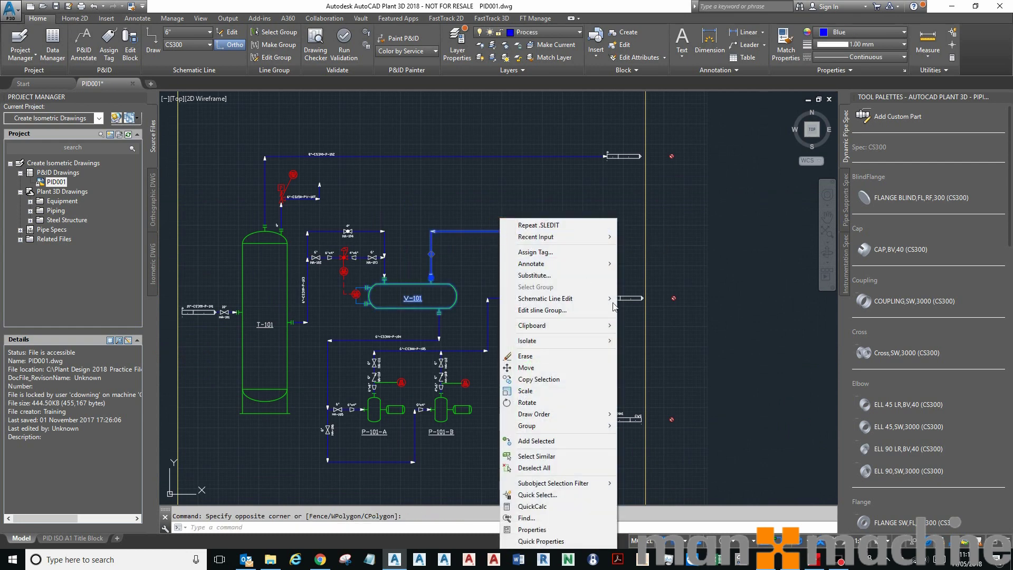
pyautogui.moveTo(559, 298)
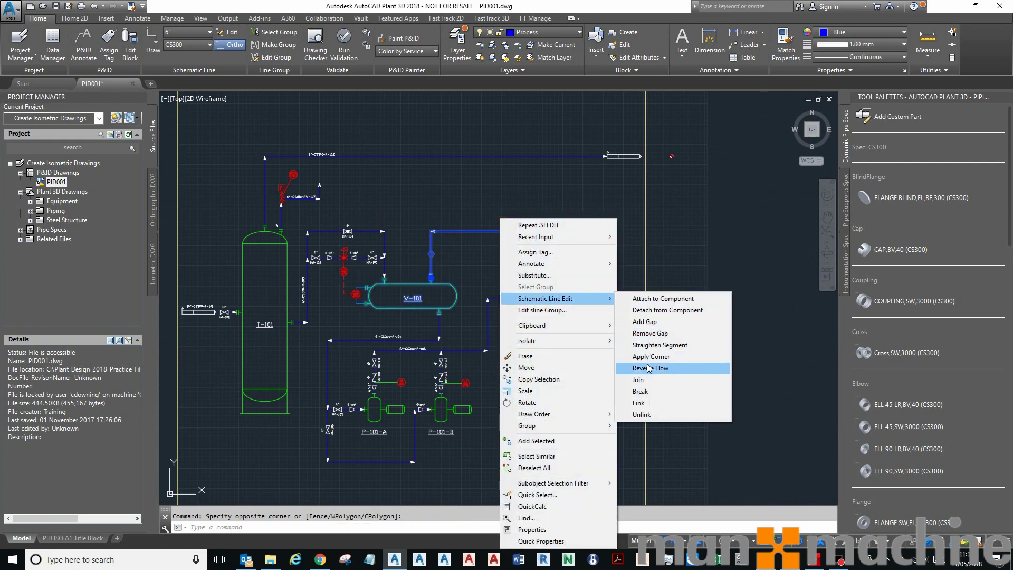
pyautogui.click(645, 346)
pyautogui.moveTo(532, 285); pyautogui.dragTo(580, 253, button='middle')
pyautogui.scroll(-2, 527, 226)
pyautogui.scroll(4, 527, 221)
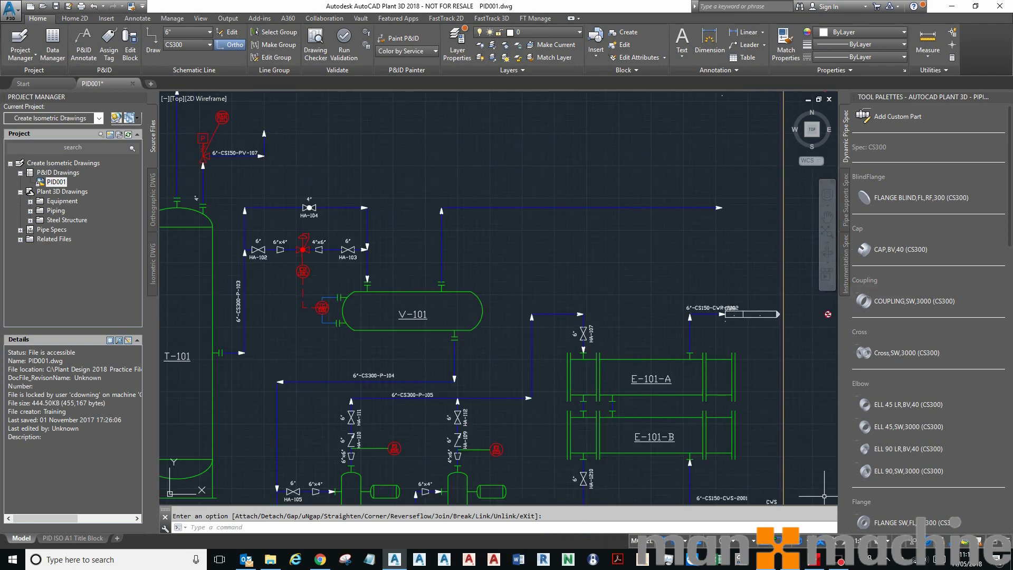
# Step: Set the tool palettes to show All Palettes and bring up the P&ID Valves palette
pyautogui.rightClick(946, 99)
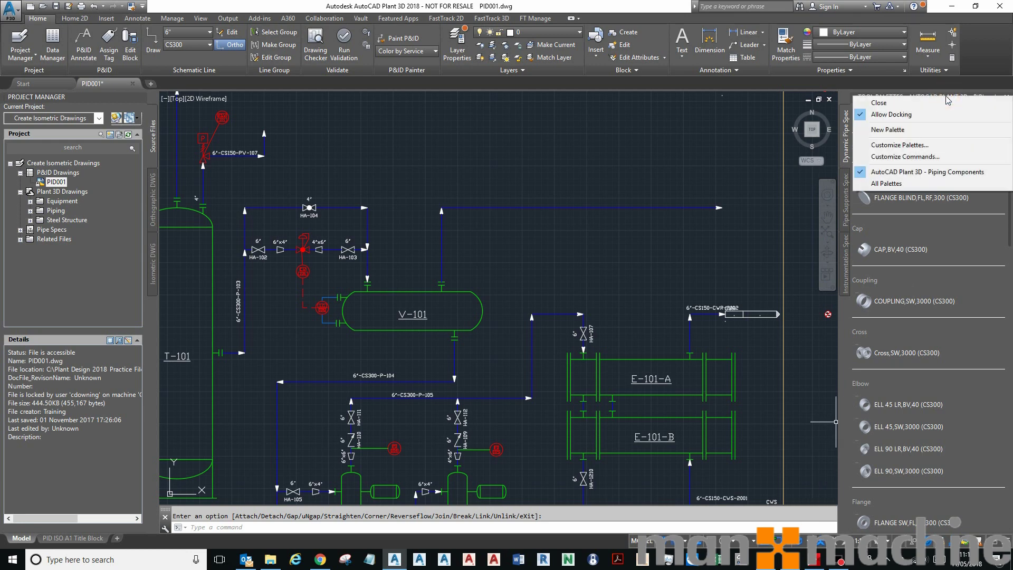
pyautogui.click(914, 93)
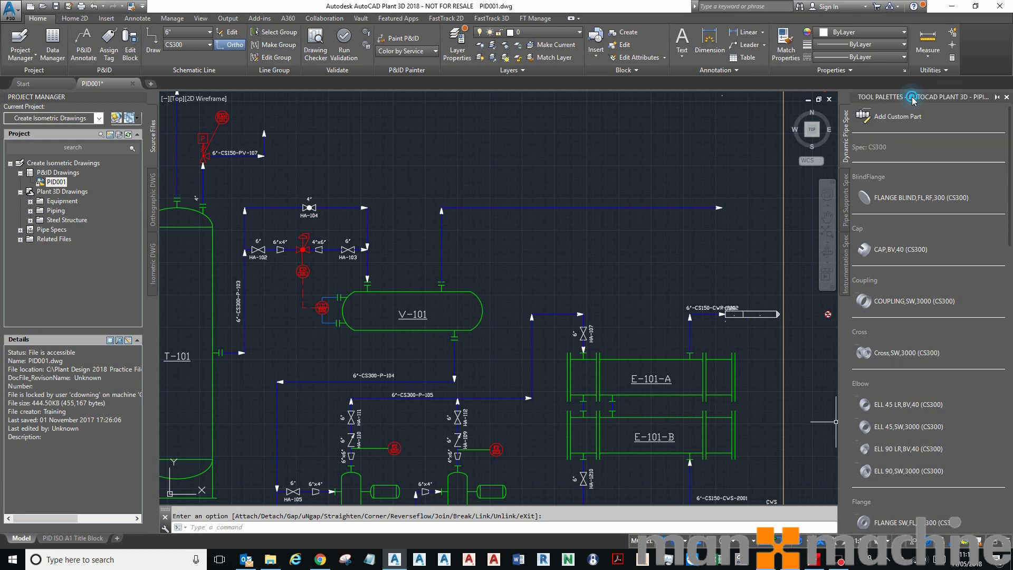
pyautogui.click(847, 190)
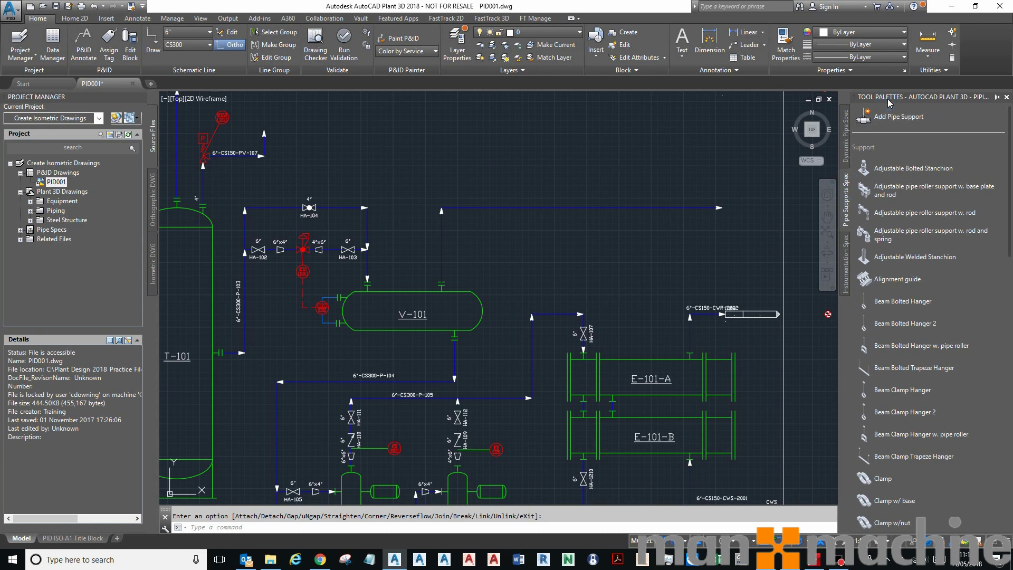
pyautogui.rightClick(910, 101)
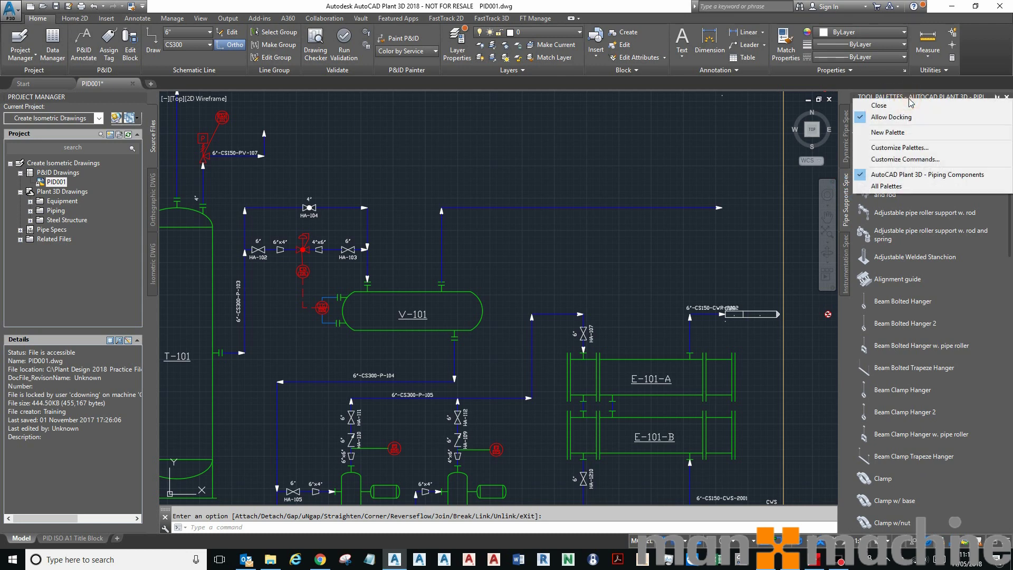
pyautogui.click(901, 187)
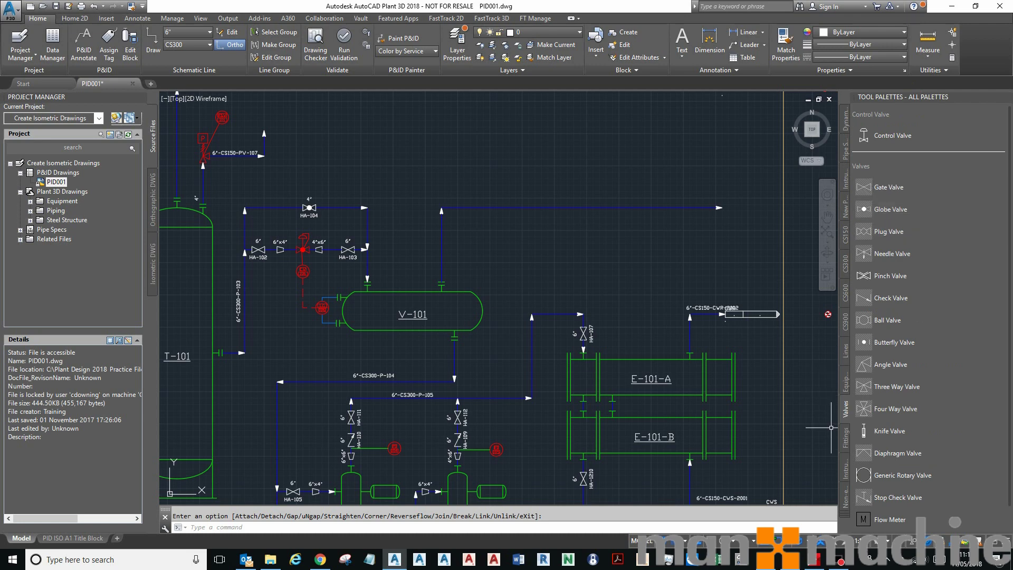
pyautogui.click(844, 387)
pyautogui.click(846, 351)
pyautogui.click(845, 409)
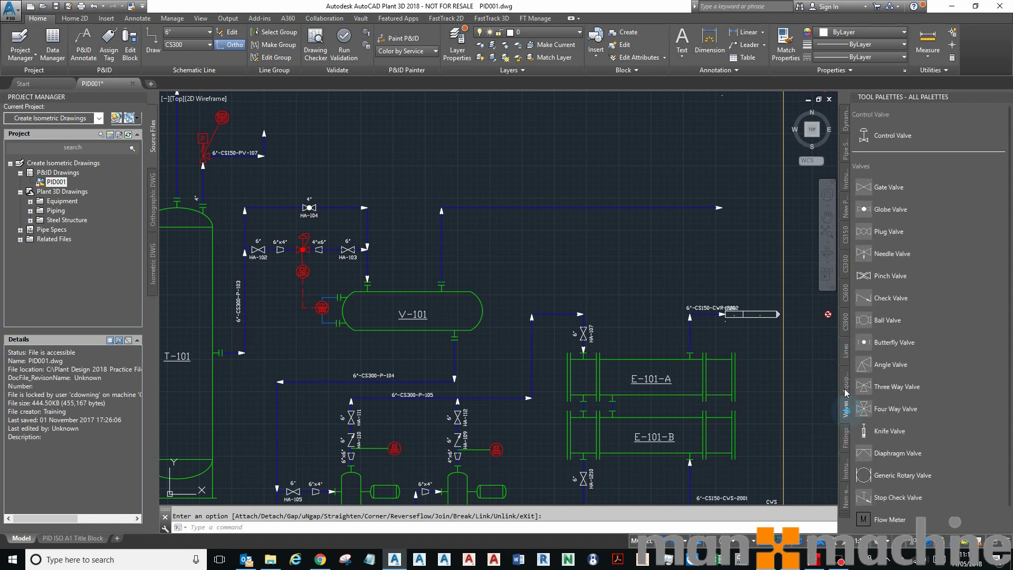
pyautogui.click(845, 264)
pyautogui.click(846, 238)
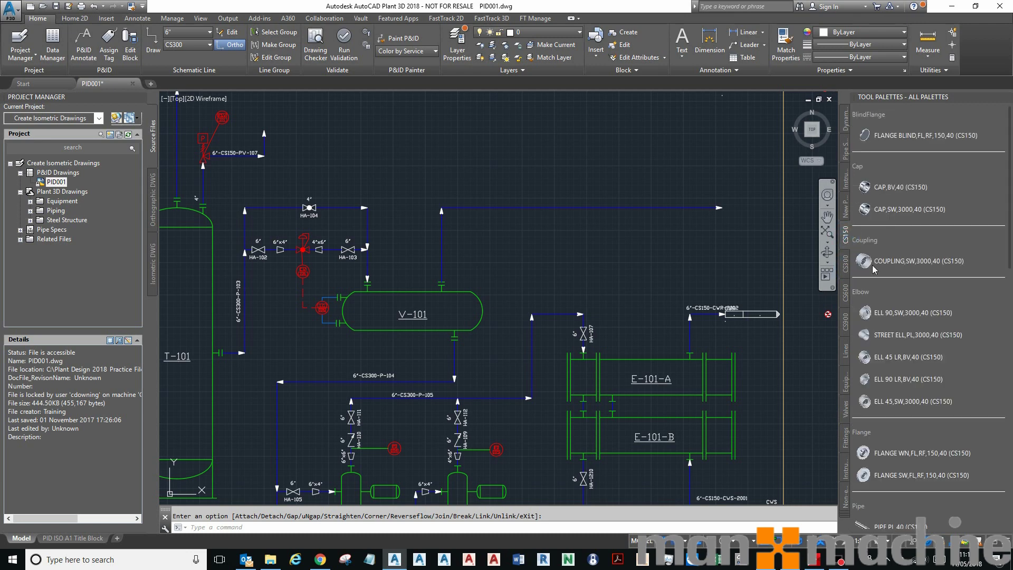
pyautogui.click(846, 409)
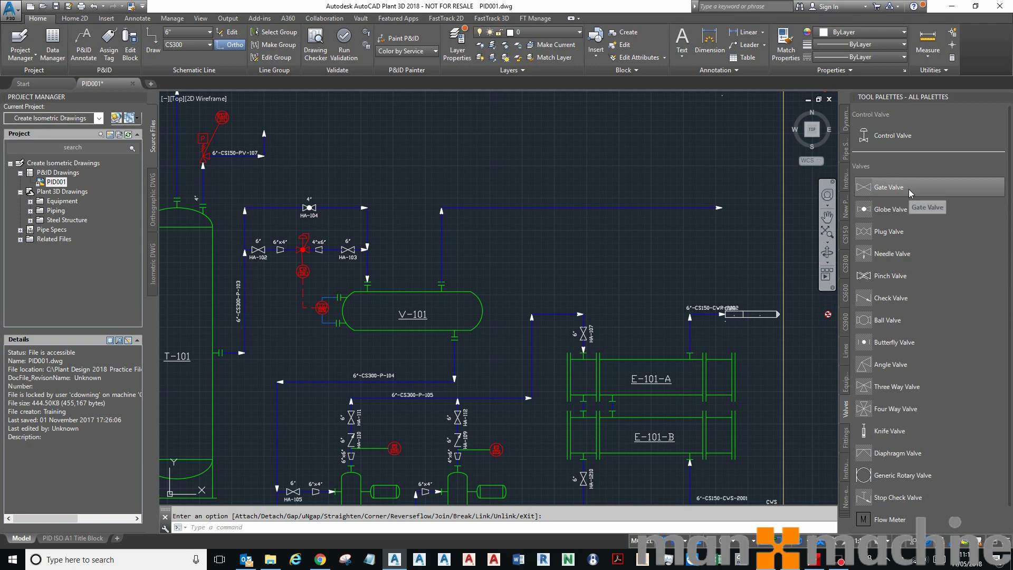
# Step: Insert a ball valve on the horizontal run of the new V-101 line near its corner, accepting the spec item selection
pyautogui.click(888, 320)
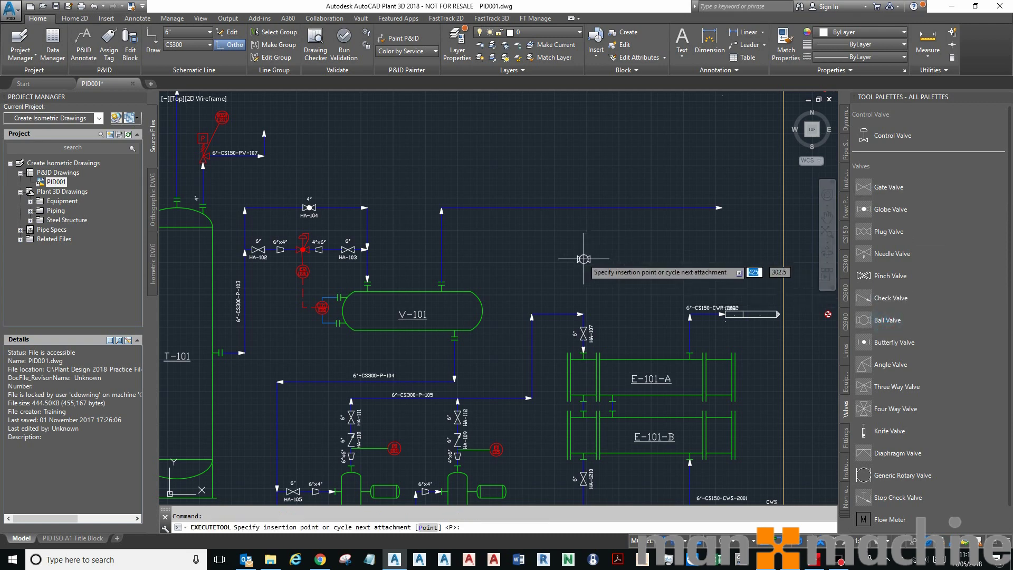
pyautogui.click(486, 207)
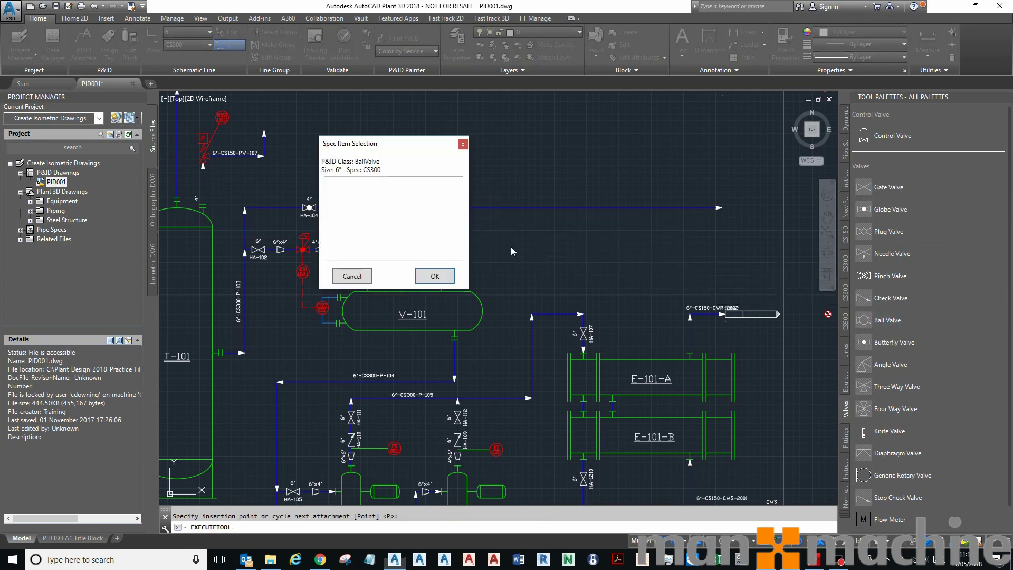
pyautogui.click(434, 277)
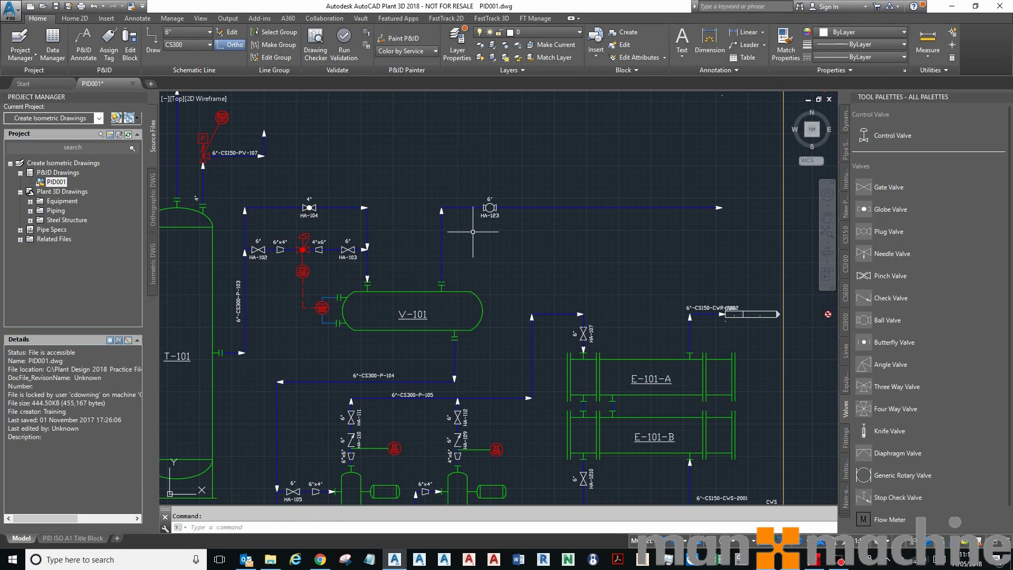
pyautogui.scroll(4, 494, 216)
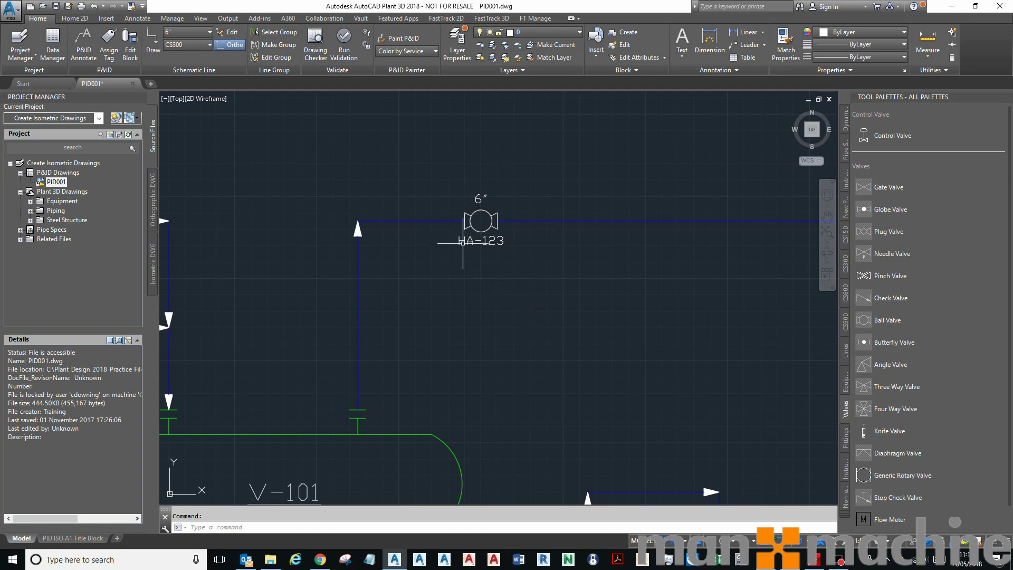
# Step: Move ball valve HA-123 onto the vertical run above V-101 and return it to its place on the horizontal run
pyautogui.scroll(-2, 511, 229)
pyautogui.scroll(-2, 511, 229)
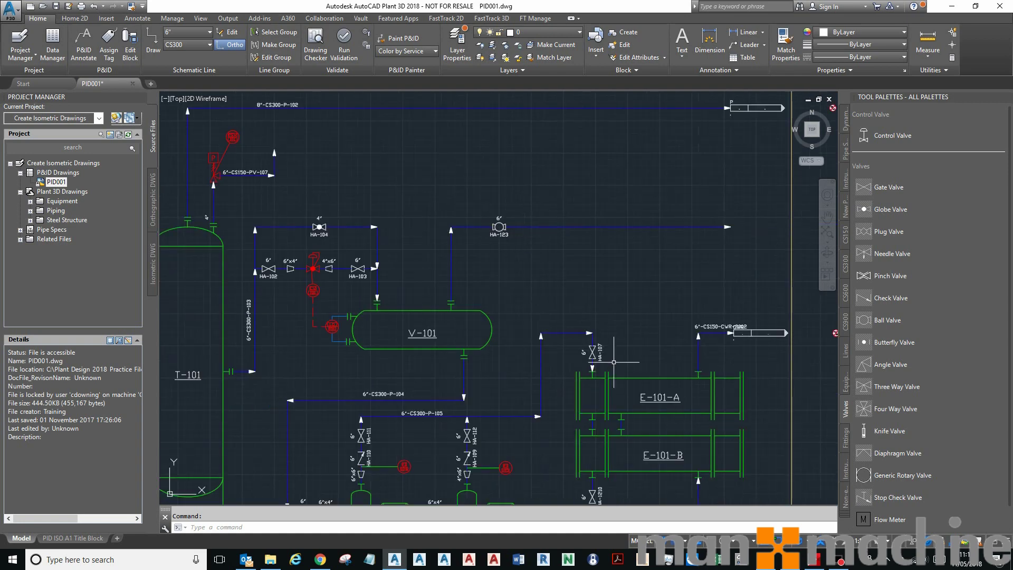
pyautogui.scroll(2, 584, 247)
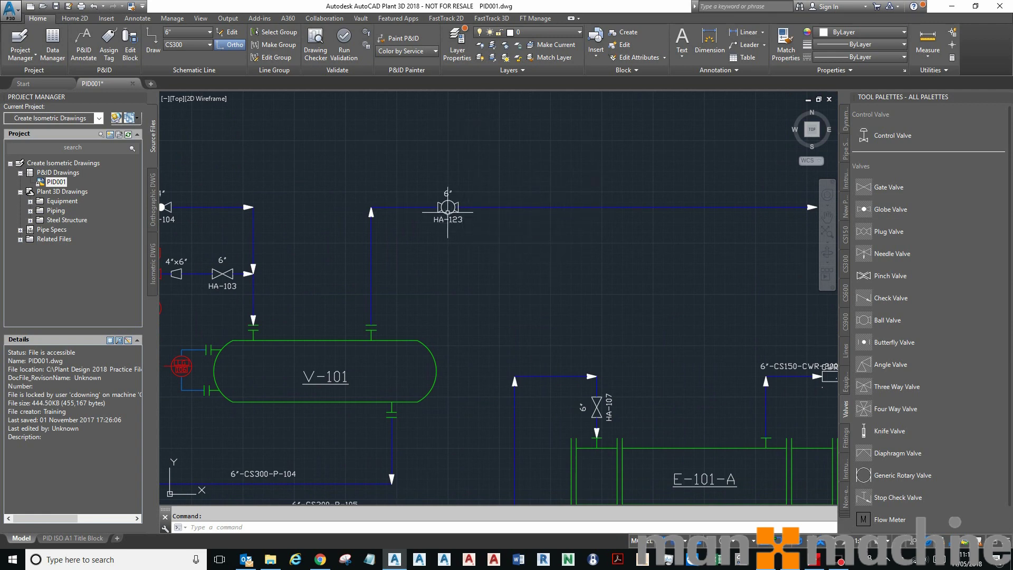
pyautogui.click(447, 207)
pyautogui.click(447, 207)
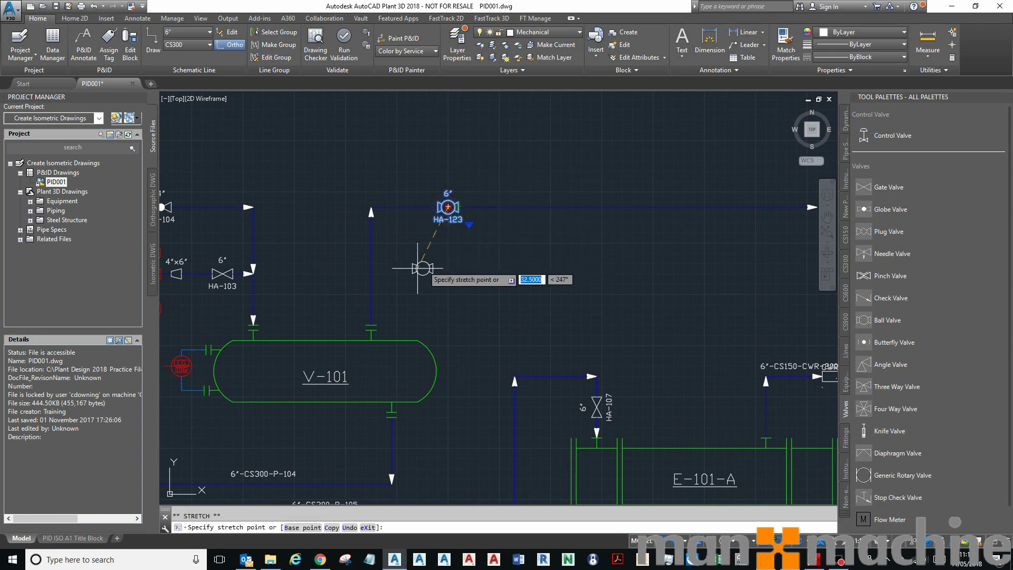
pyautogui.click(370, 279)
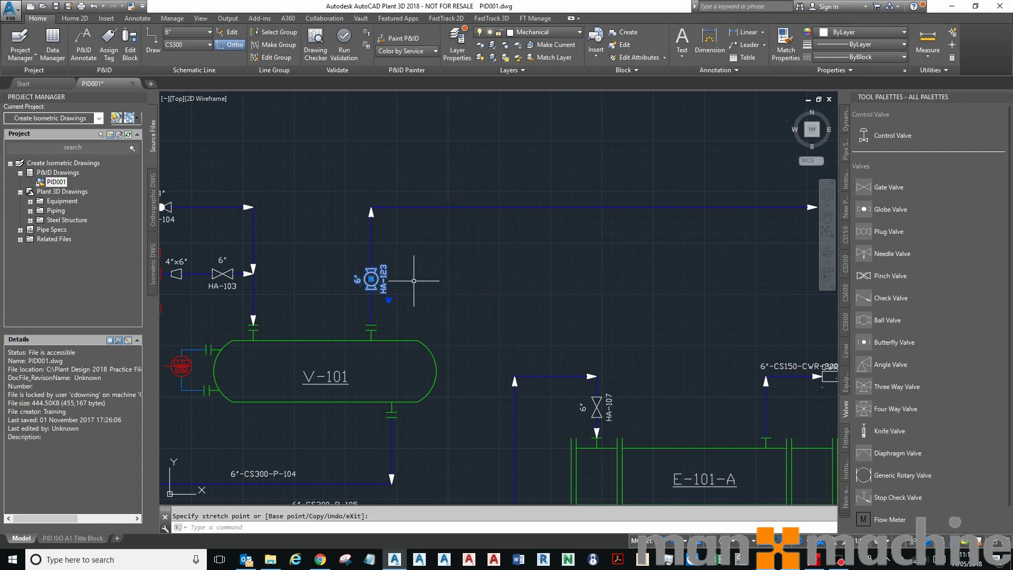
pyautogui.click(370, 279)
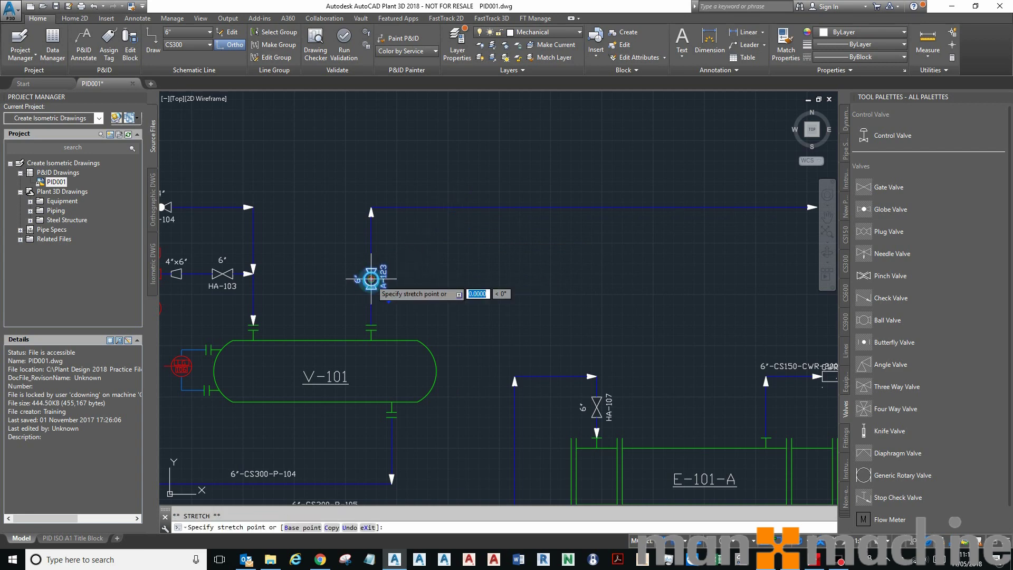
pyautogui.click(447, 206)
# Step: Substitute a gate valve for ball valve HA-123 on the V-101 line and switch it back to a ball valve
pyautogui.click(469, 225)
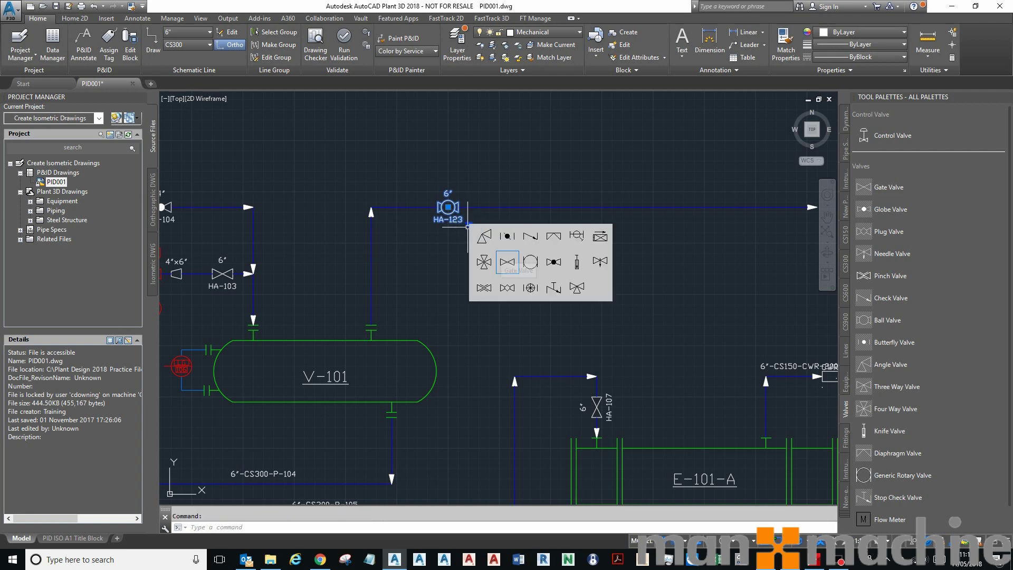
pyautogui.click(507, 262)
pyautogui.click(456, 212)
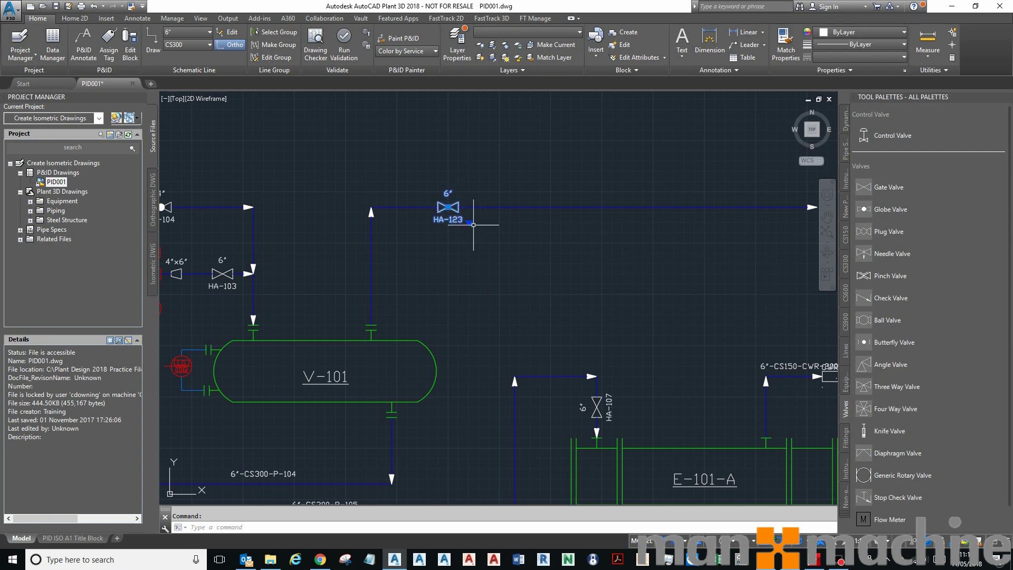
pyautogui.click(469, 223)
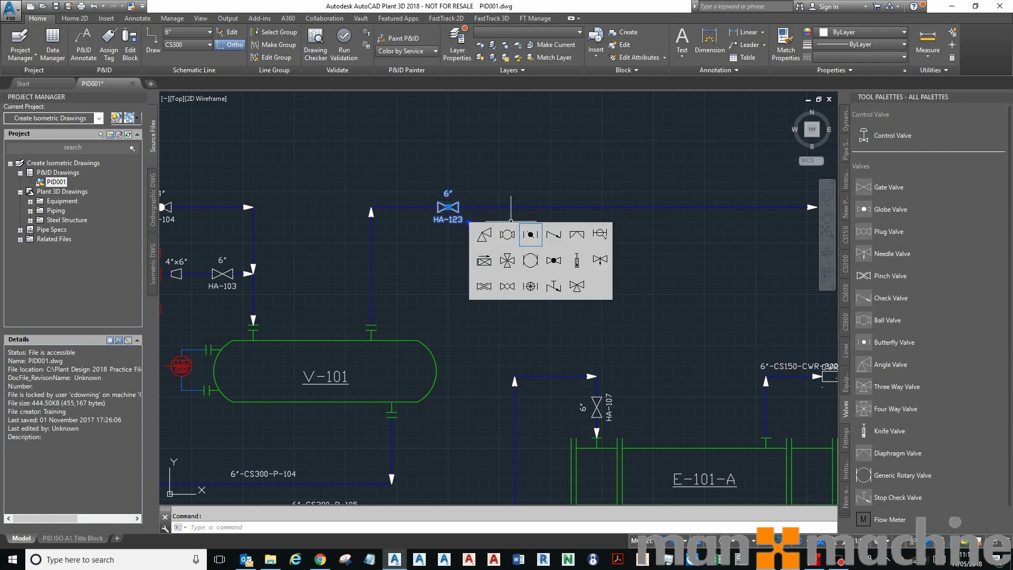
pyautogui.click(507, 234)
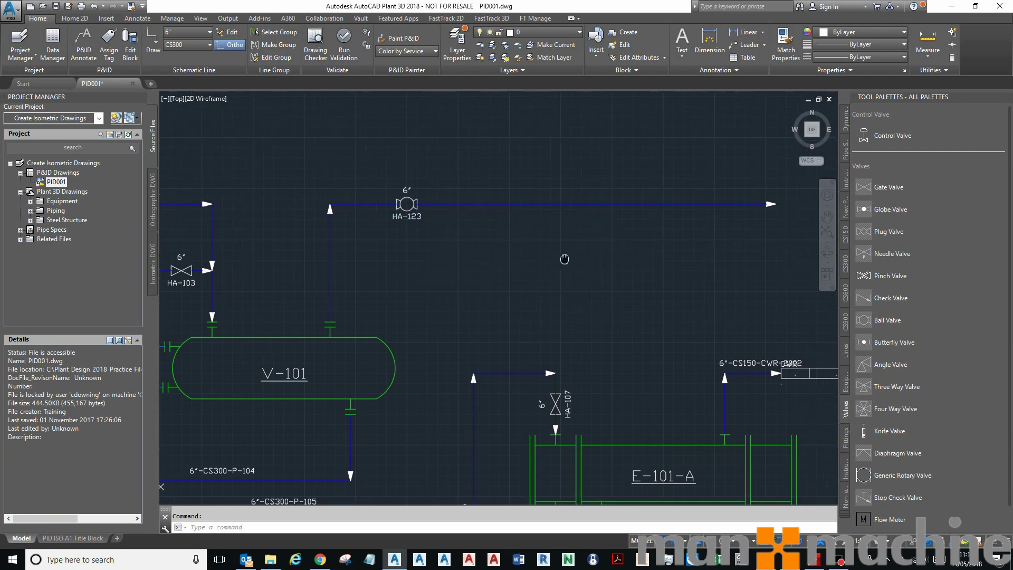
# Step: Insert a concentric reducer from the P&ID fittings on the horizontal run downstream of valve HA-123
pyautogui.scroll(-1, 919, 334)
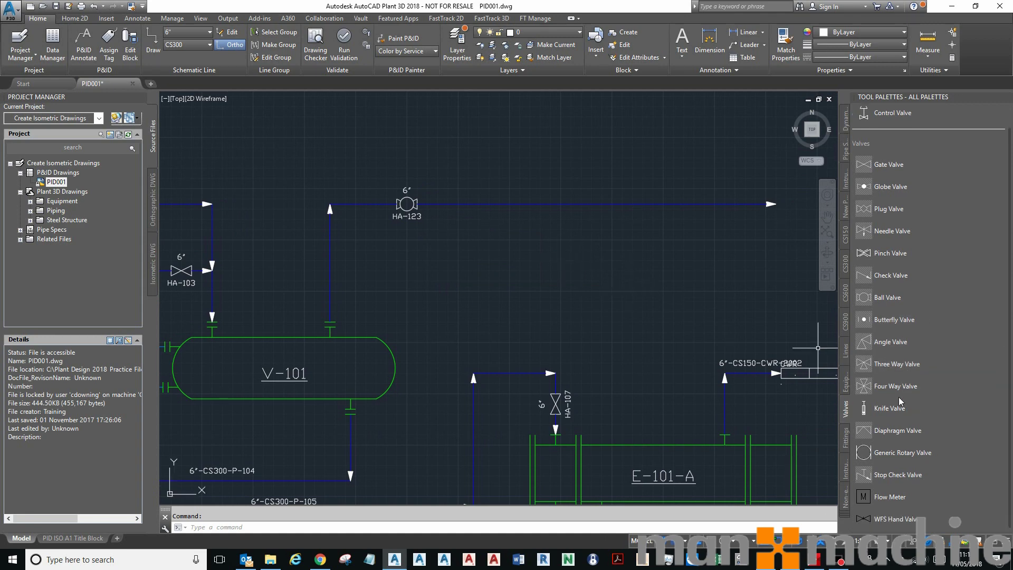
pyautogui.click(846, 437)
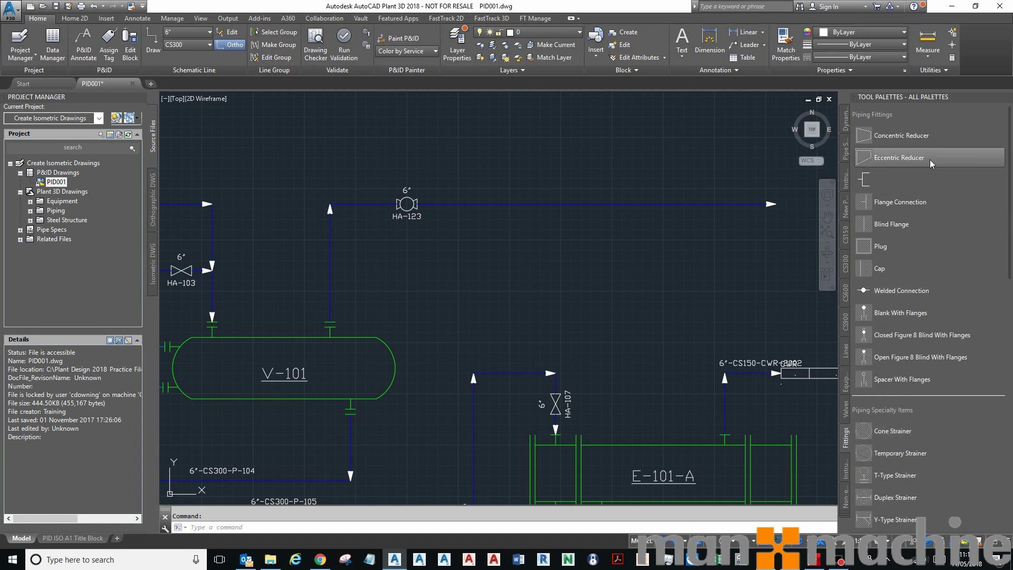
pyautogui.click(905, 139)
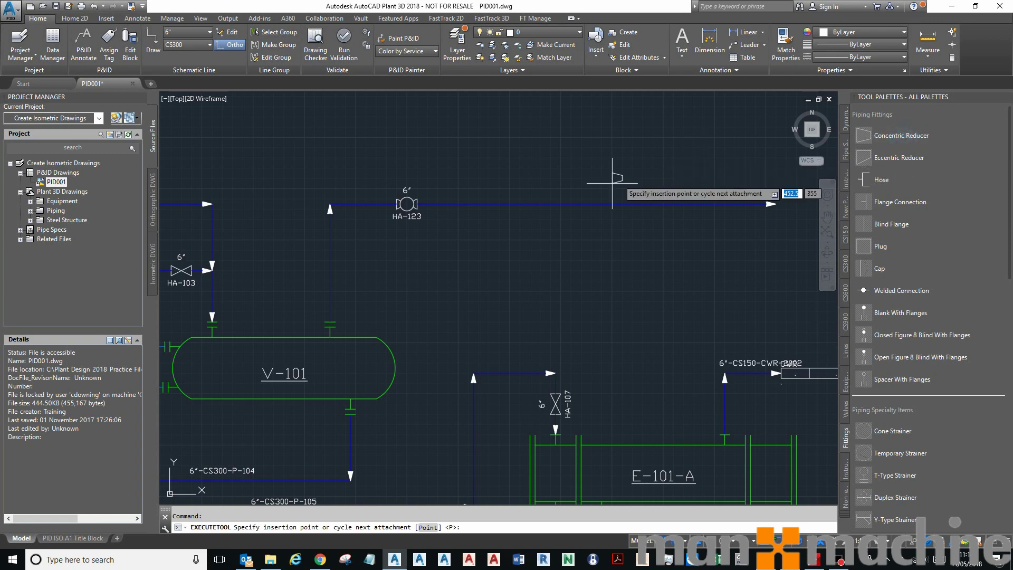
pyautogui.click(506, 207)
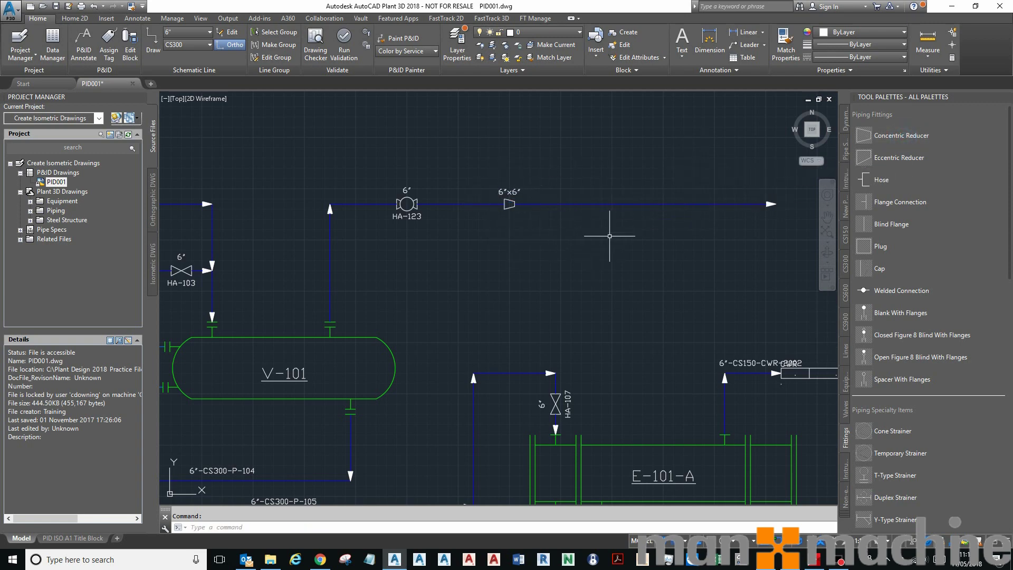
# Step: Assign a tag to the line segment downstream of the reducer with size 8", service DR - DRAIN and line number 1222
pyautogui.click(642, 205)
pyautogui.rightClick(642, 204)
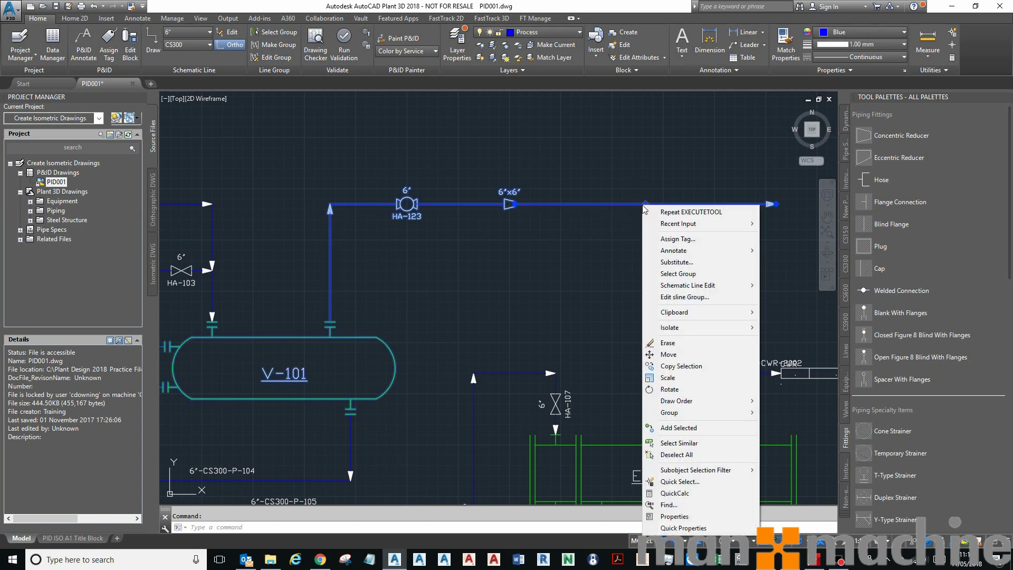
pyautogui.click(685, 239)
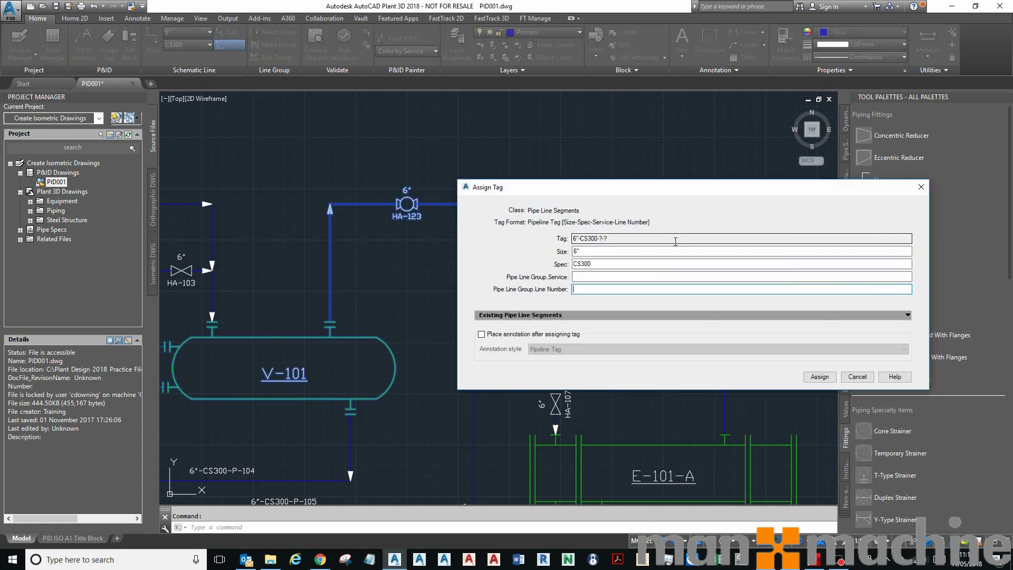
pyautogui.click(637, 252)
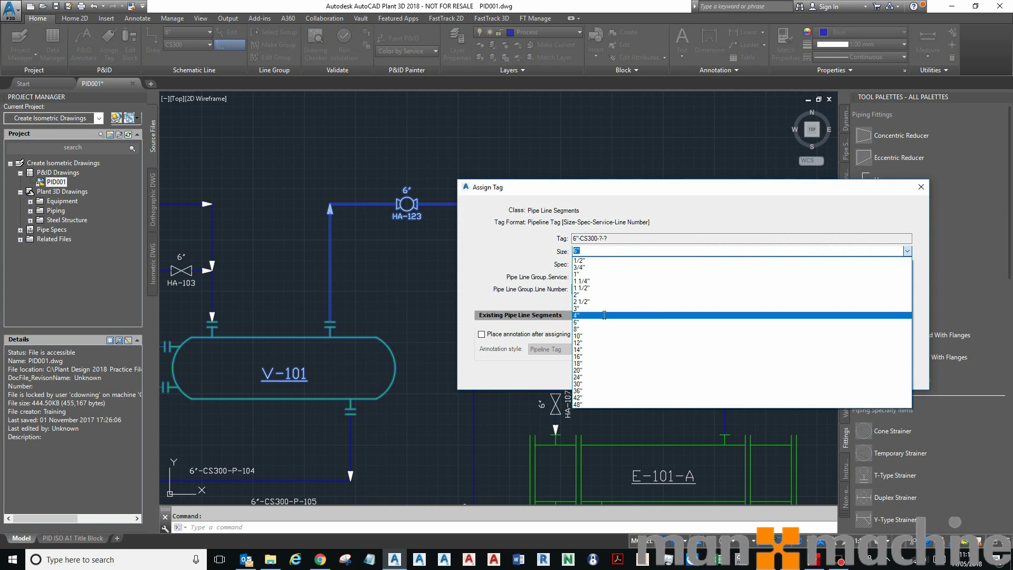
pyautogui.click(629, 191)
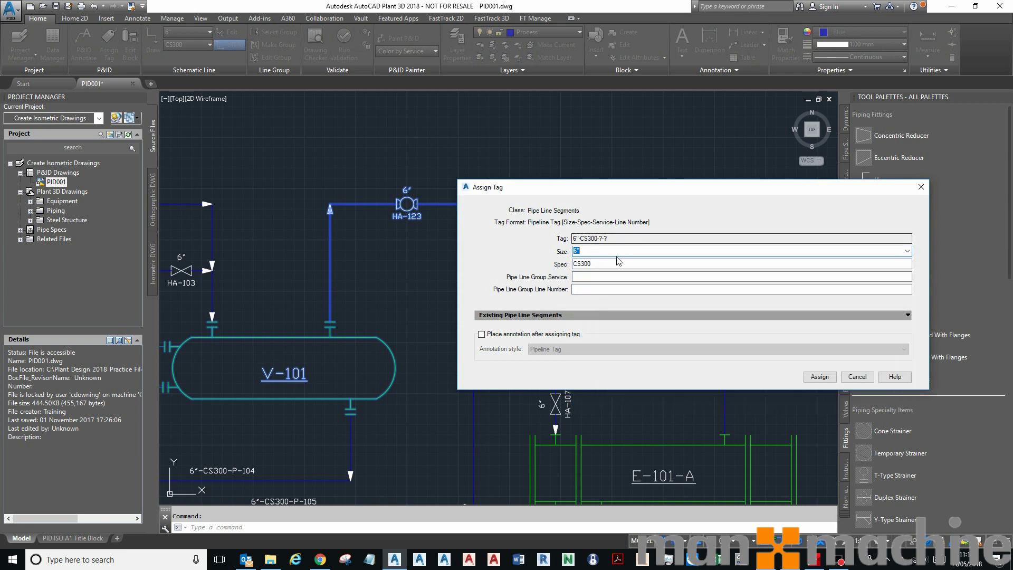
pyautogui.click(907, 252)
pyautogui.scroll(2, 622, 295)
pyautogui.click(620, 328)
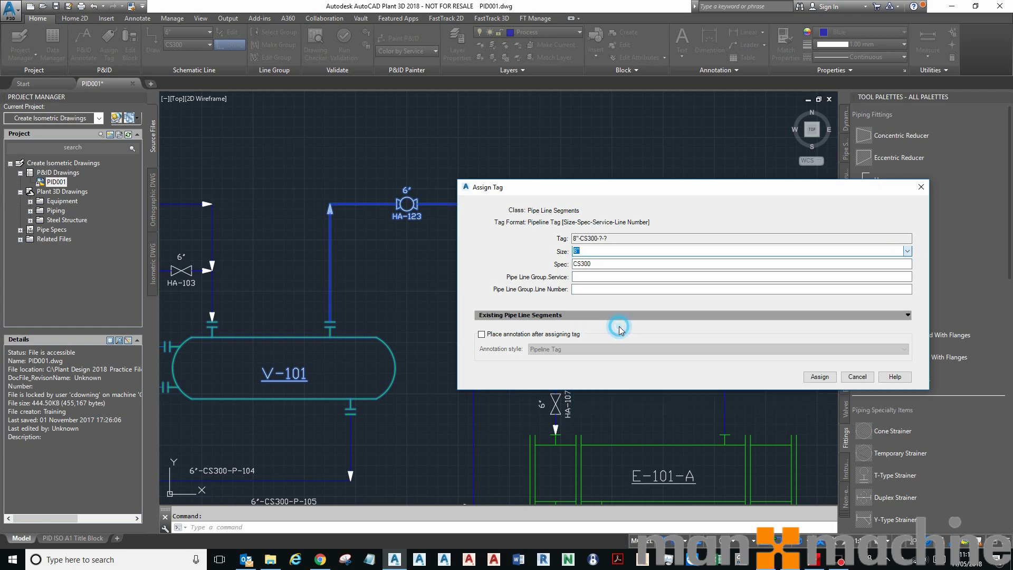
pyautogui.click(609, 276)
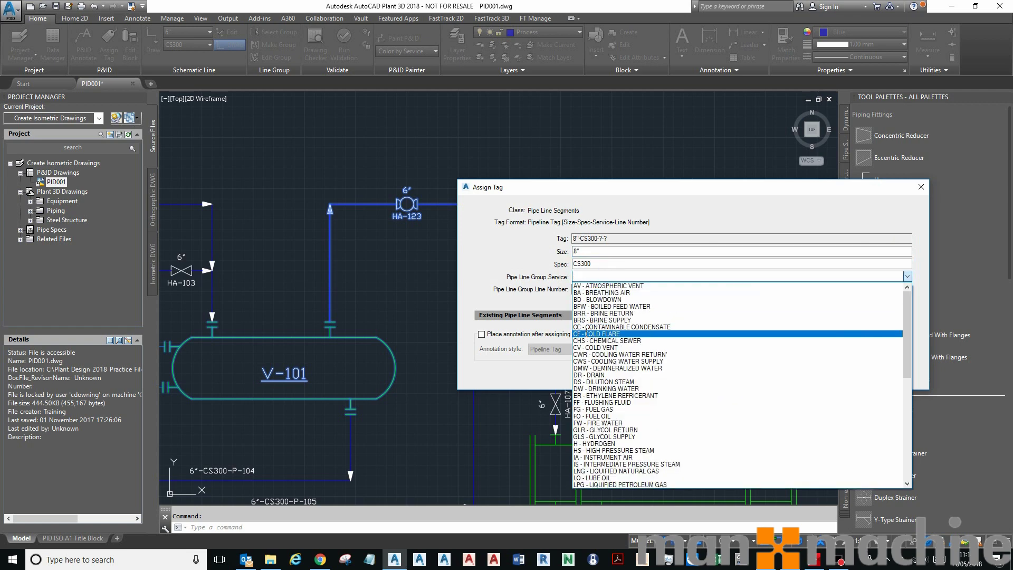
pyautogui.click(588, 375)
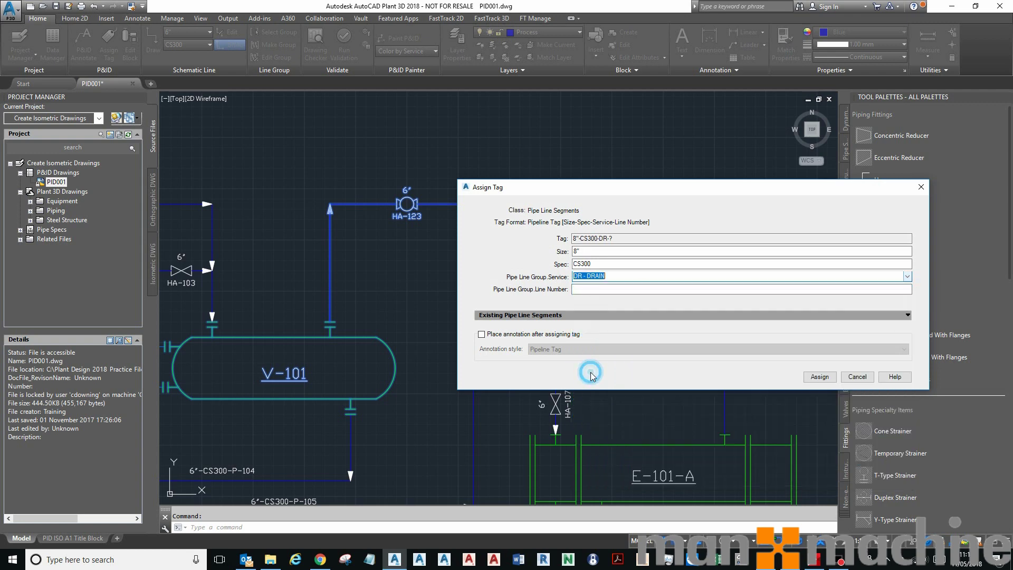
pyautogui.click(582, 290)
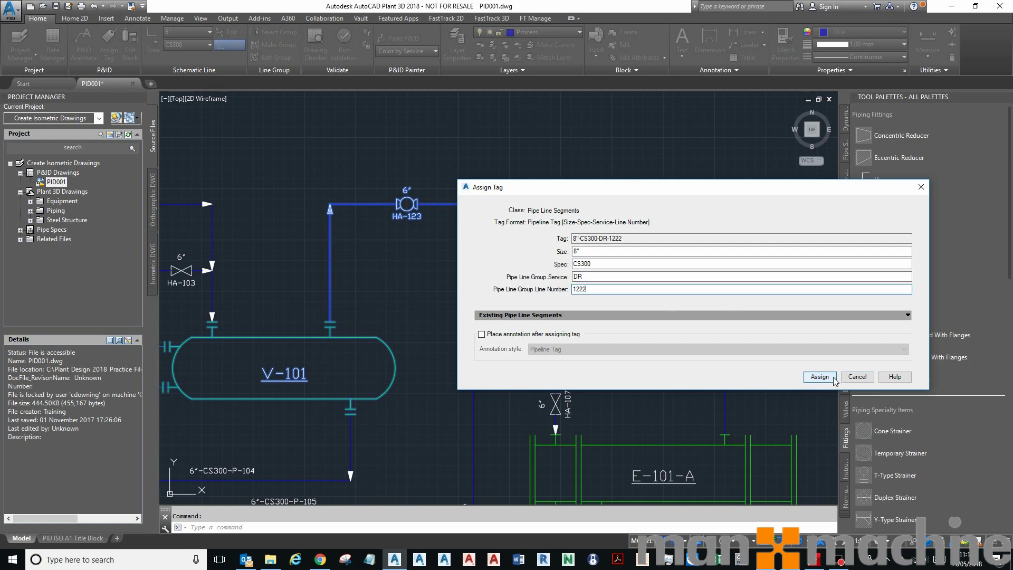
pyautogui.press('Return')
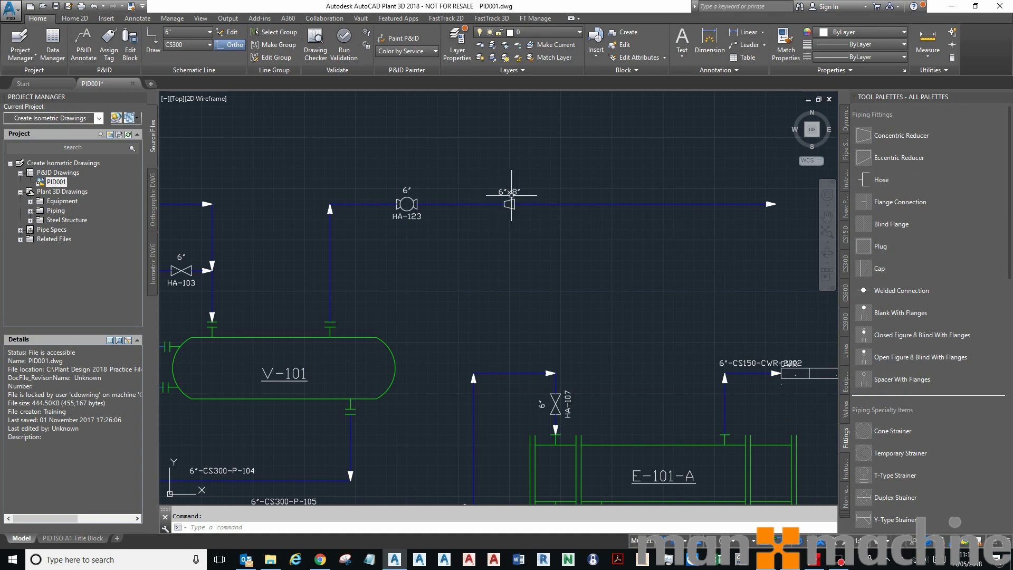
# Step: Reassign the tag of the line segment downstream of the reducer with its size set to 4"
pyautogui.click(549, 204)
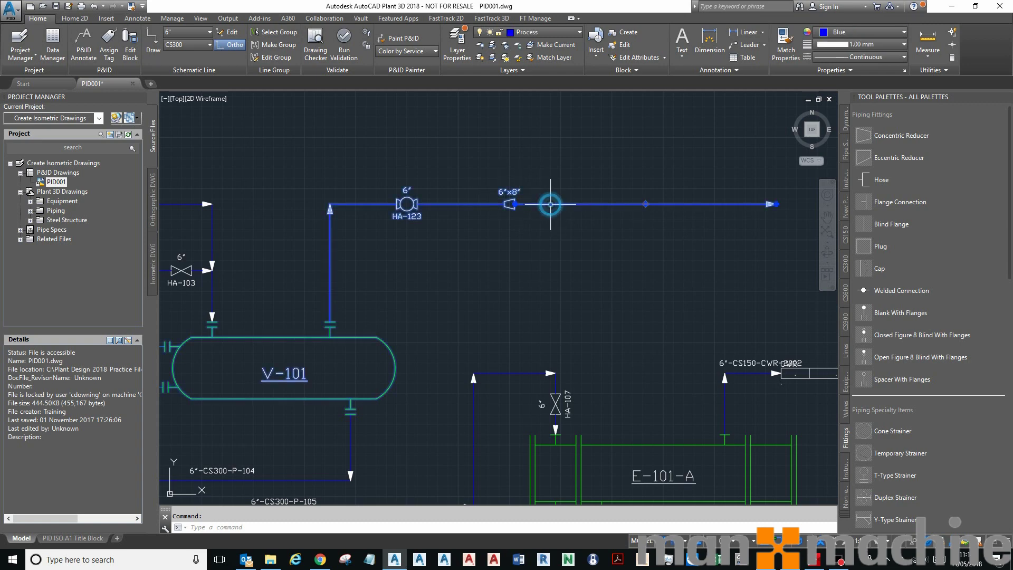
pyautogui.rightClick(549, 204)
pyautogui.click(577, 233)
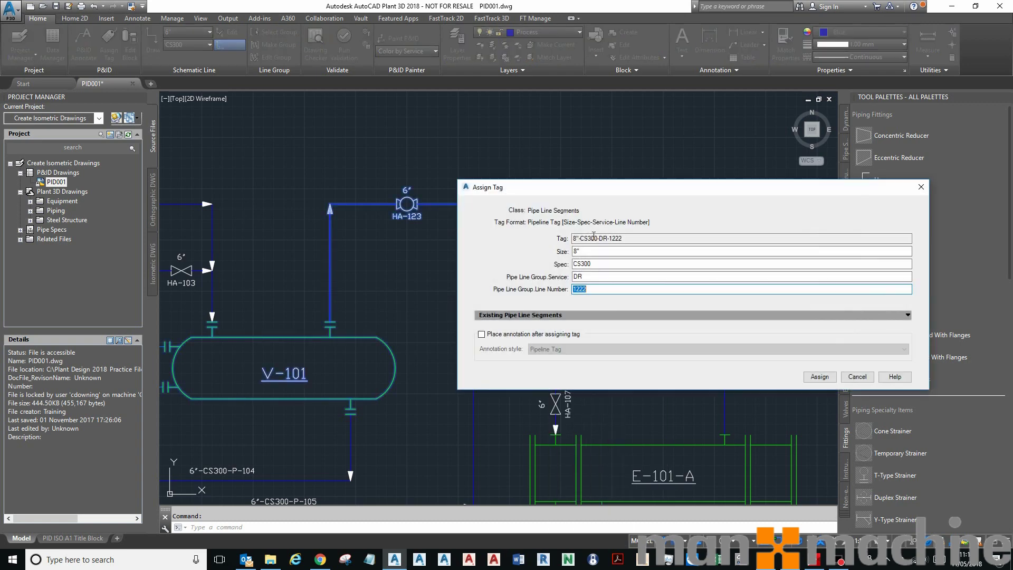
pyautogui.click(591, 251)
pyautogui.click(594, 316)
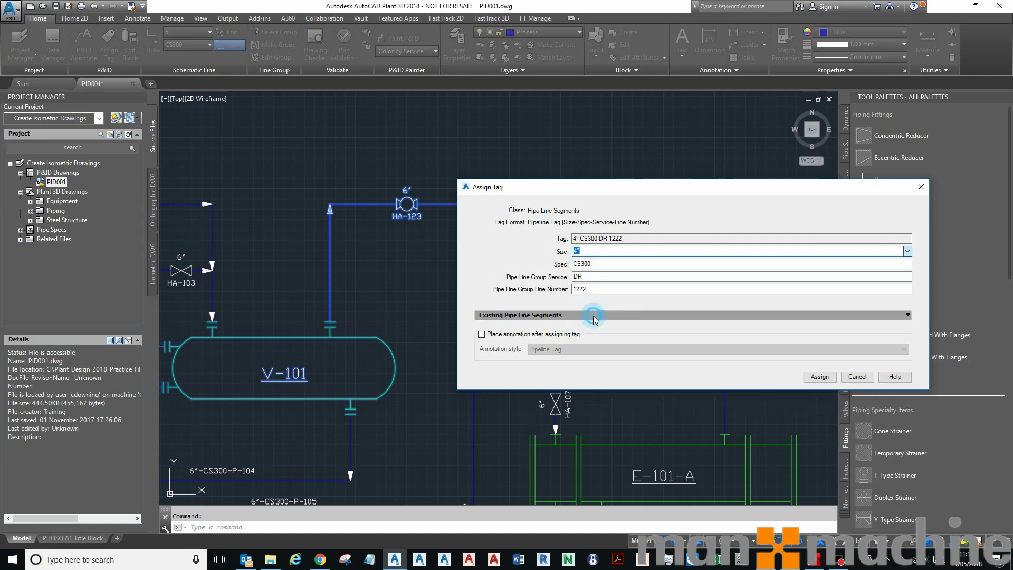
pyautogui.moveTo(719, 192); pyautogui.dragTo(574, 248)
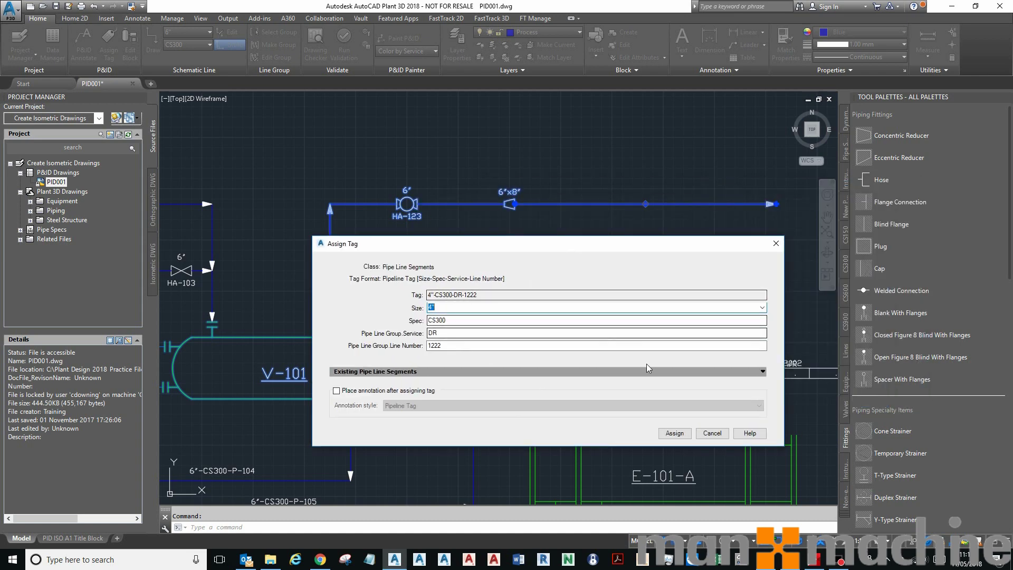
pyautogui.click(674, 433)
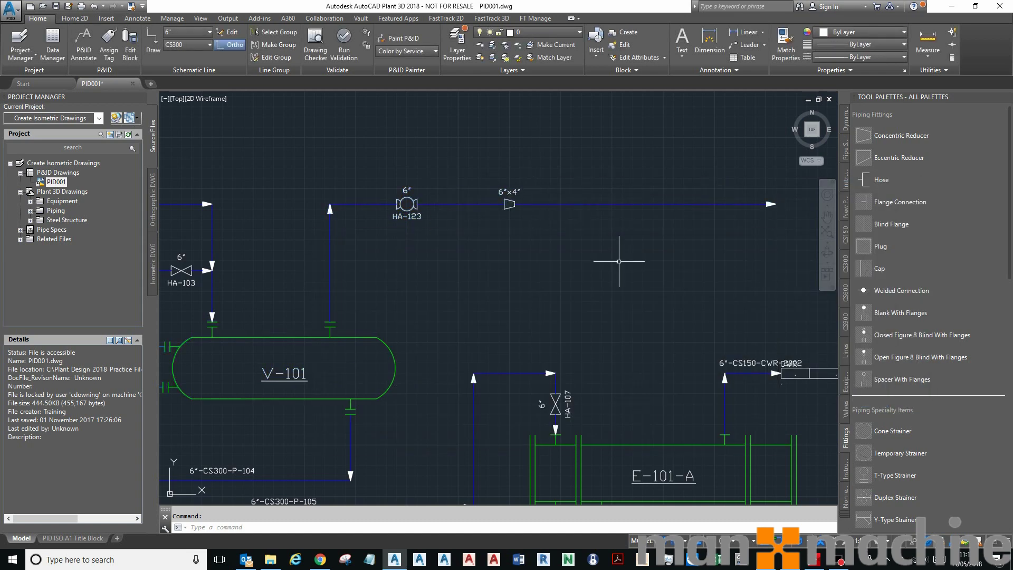
# Step: Reassign the downstream segment's tag with annotation placement enabled and place the Pipeline Tag label just above the horizontal run
pyautogui.click(635, 204)
pyautogui.rightClick(637, 205)
pyautogui.click(665, 238)
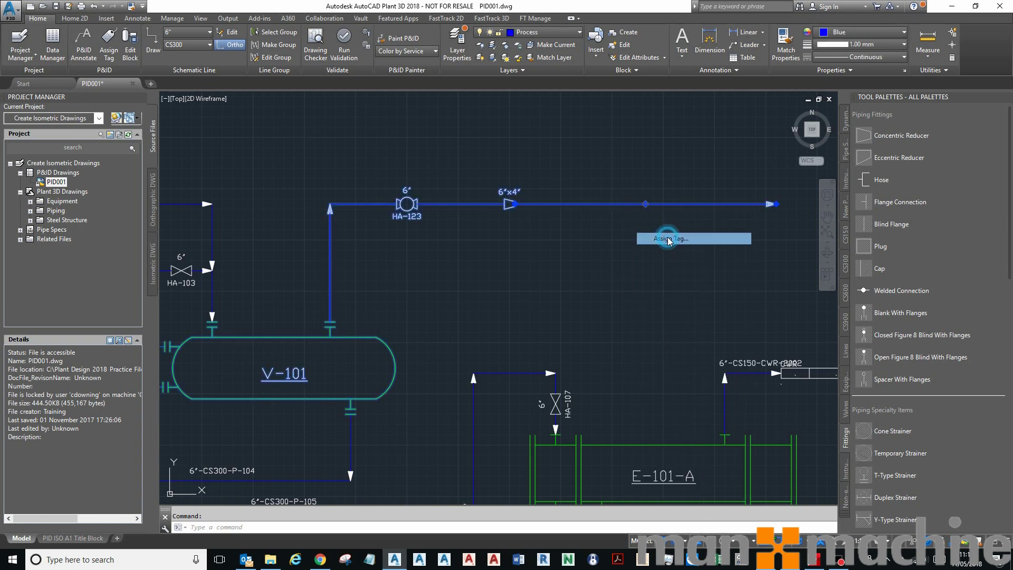
pyautogui.click(378, 390)
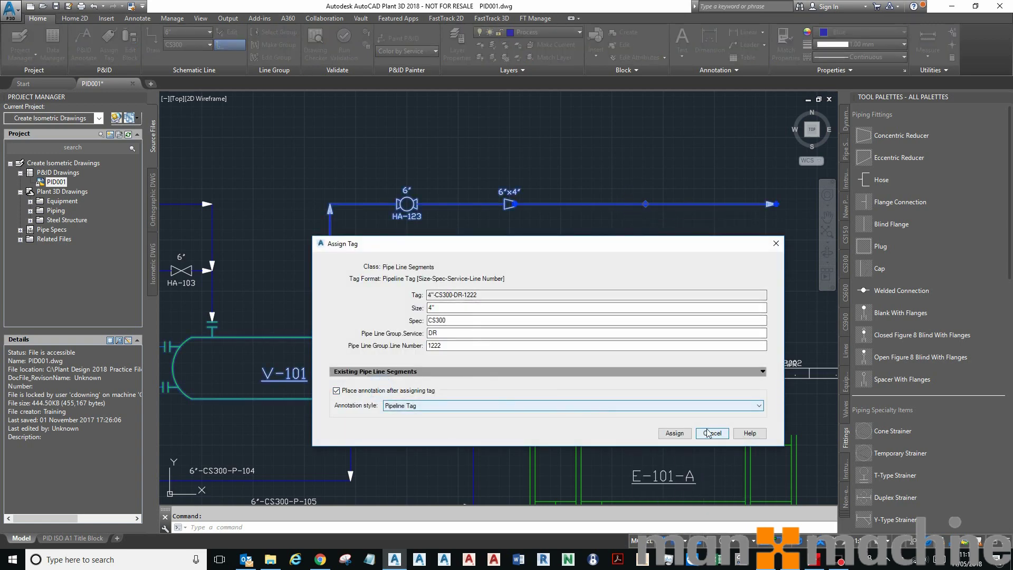
pyautogui.click(675, 433)
pyautogui.scroll(5, 633, 204)
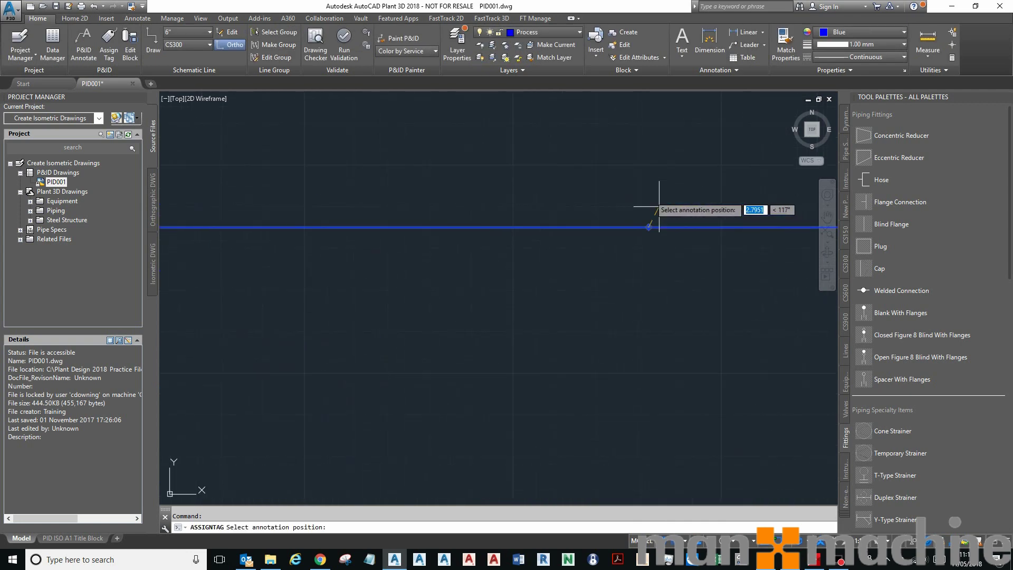
pyautogui.click(661, 204)
pyautogui.scroll(-5, 662, 205)
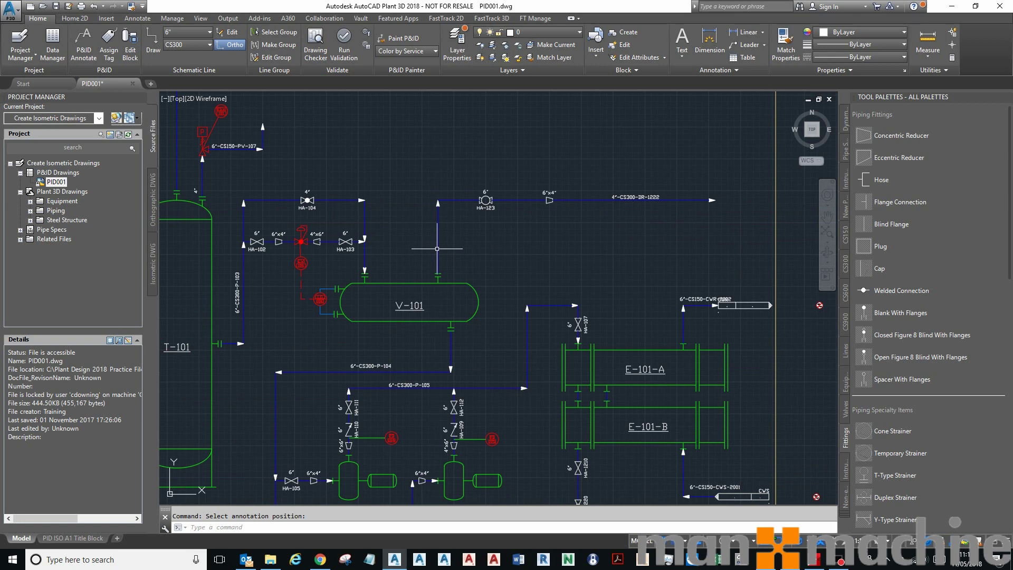
# Step: Assign the tag of the 6" segment leaving V-101 with annotation and place its Pipeline Tag label beside the vertical run
pyautogui.click(437, 216)
pyautogui.rightClick(438, 217)
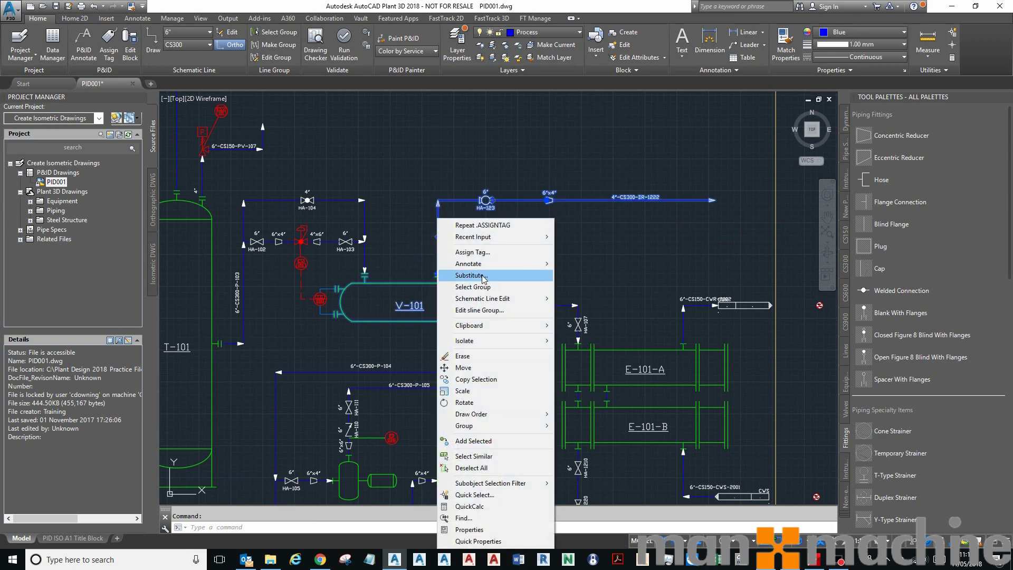
pyautogui.click(485, 253)
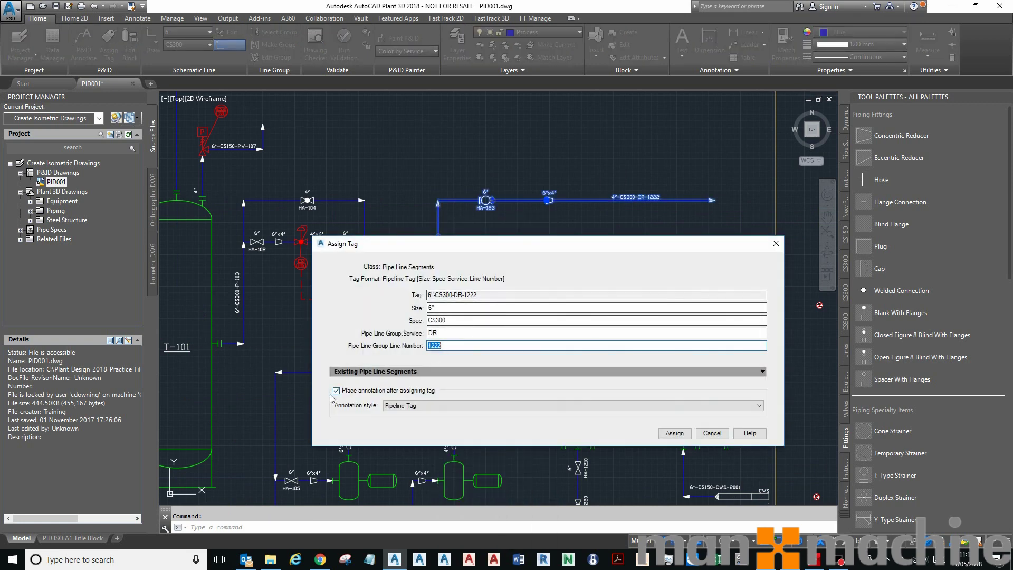
pyautogui.click(674, 433)
pyautogui.scroll(6, 452, 228)
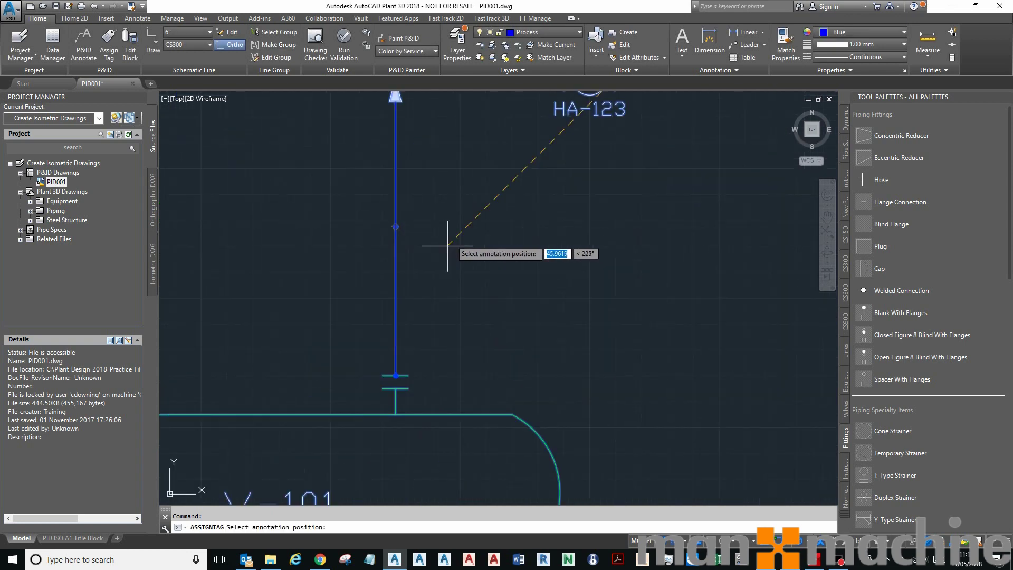
pyautogui.click(378, 235)
pyautogui.scroll(-6, 513, 279)
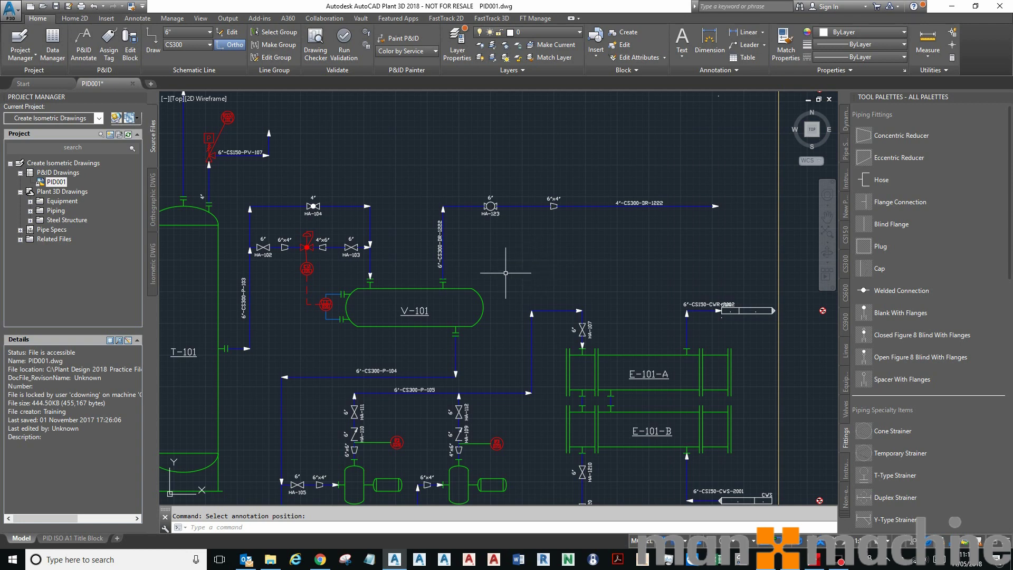
# Step: Save the PID001 drawing and open the Piping drawing from the project's Plant 3D piping folder
pyautogui.scroll(-2, 588, 232)
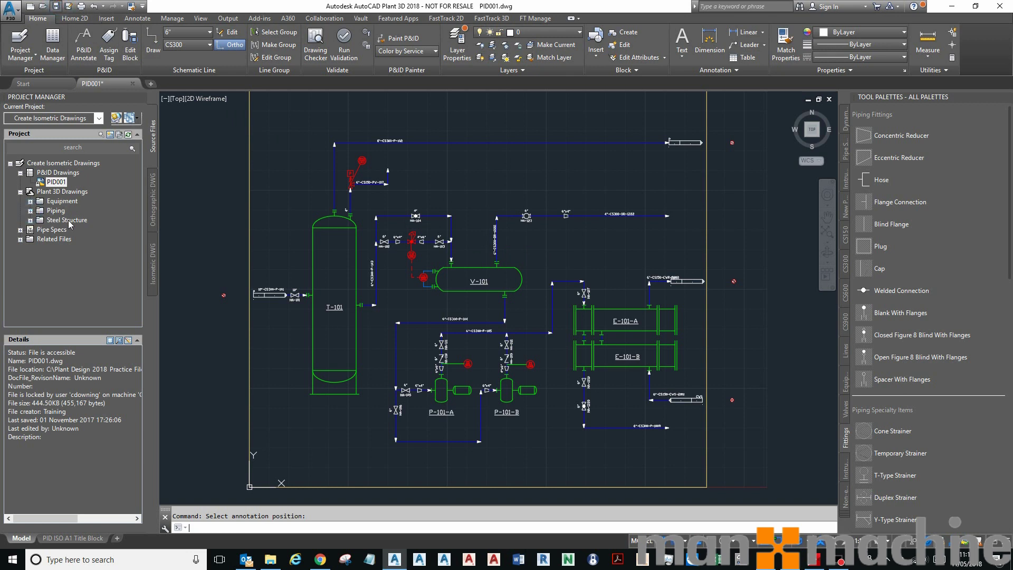
pyautogui.click(30, 212)
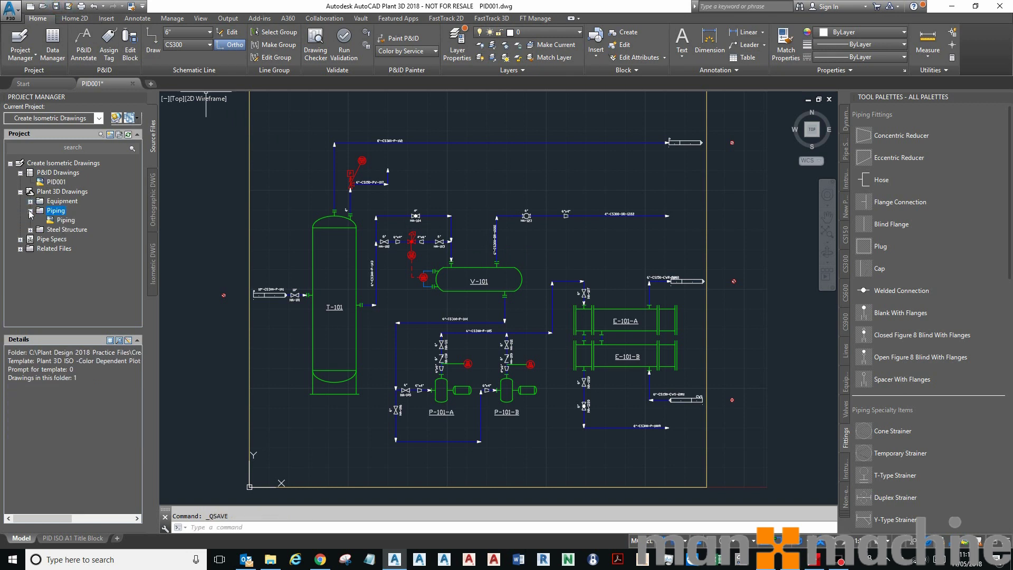
pyautogui.doubleClick(58, 221)
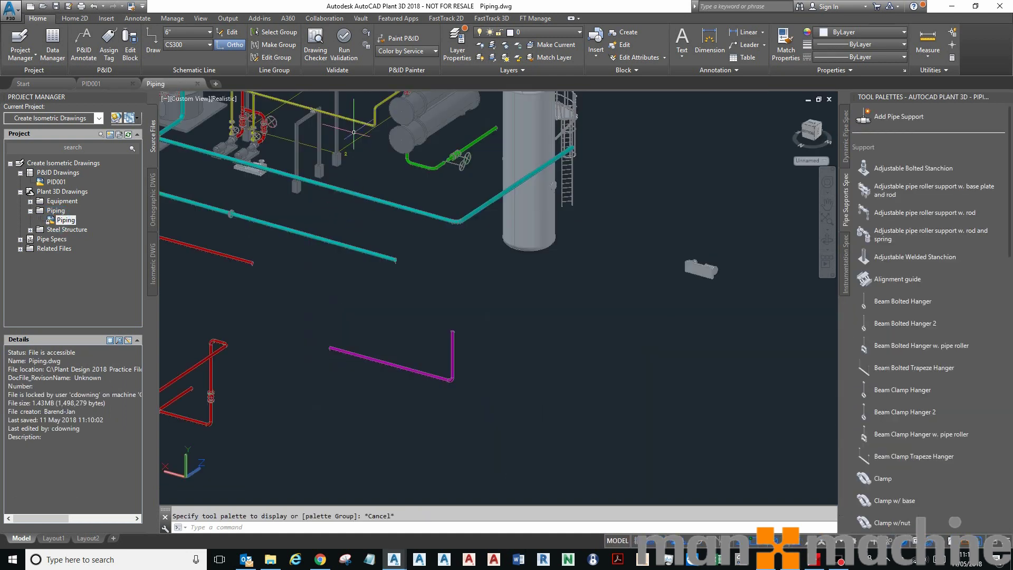
# Step: Switch the workspace to 3D Piping
pyautogui.rightClick(955, 521)
pyautogui.click(900, 364)
pyautogui.hotkey('ctrl', '0')
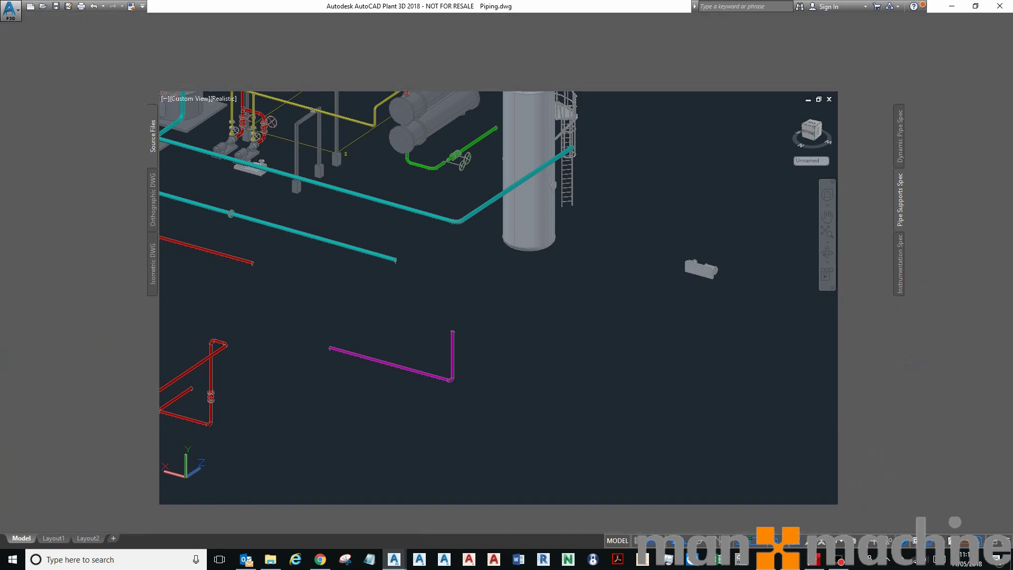
pyautogui.hotkey('ctrl', '0')
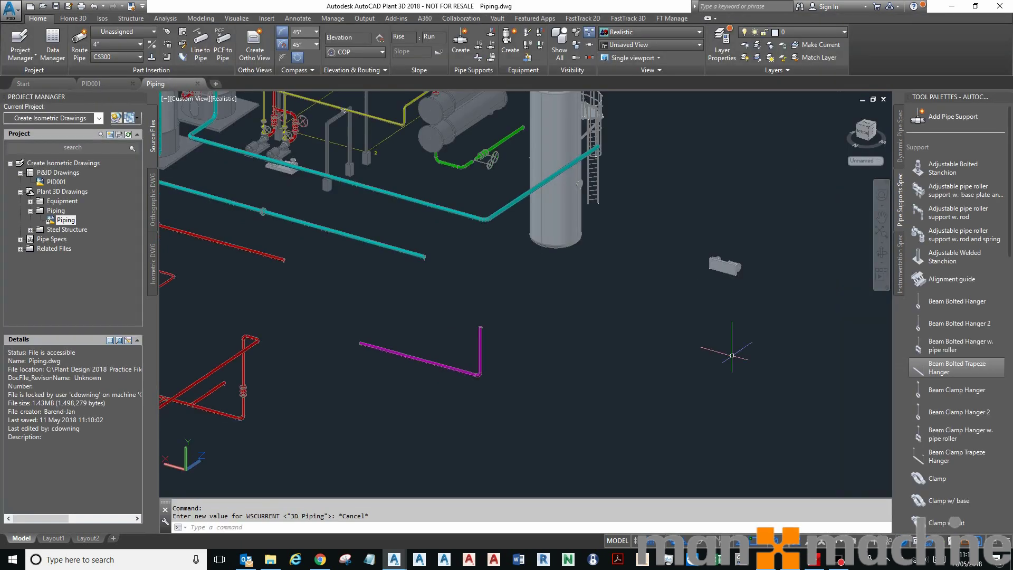
pyautogui.scroll(-5, 731, 355)
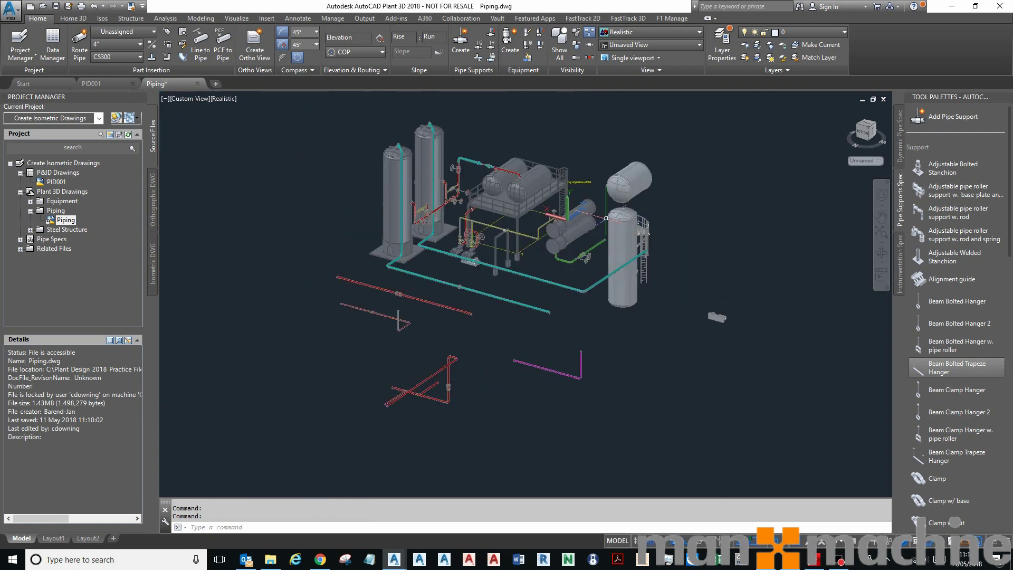
pyautogui.click(617, 242)
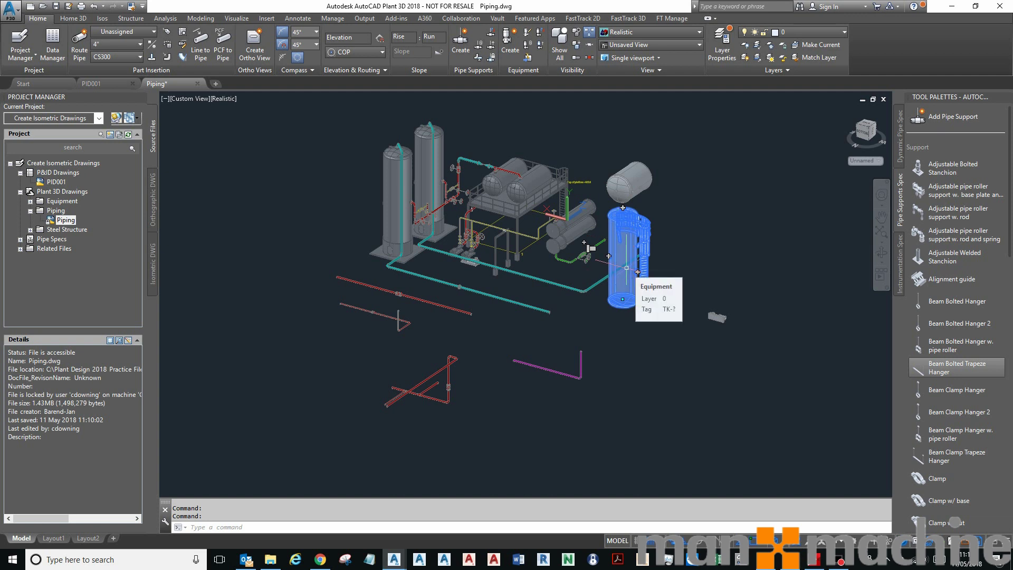
pyautogui.press('Escape')
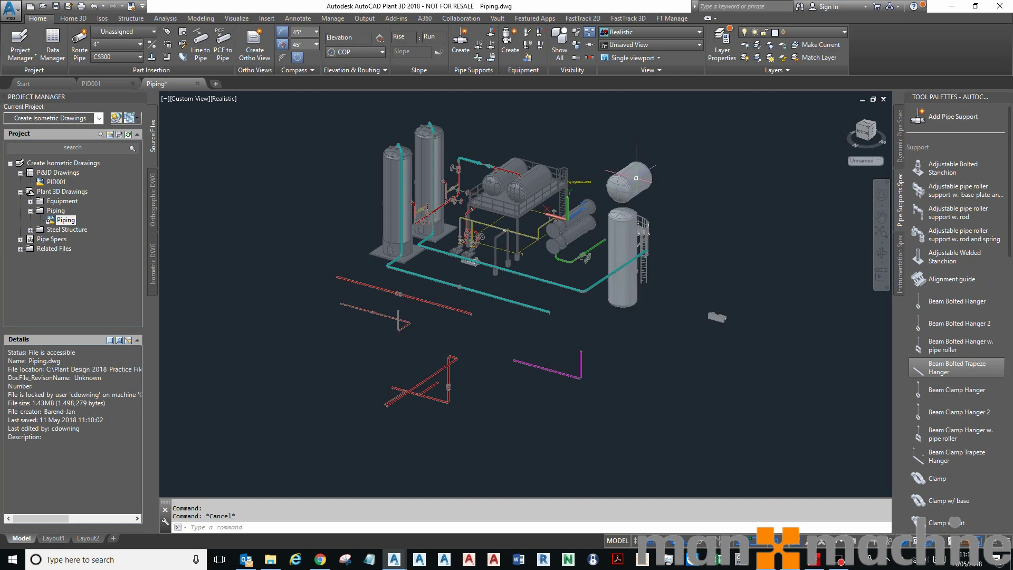
pyautogui.press('Escape')
pyautogui.scroll(2, 791, 317)
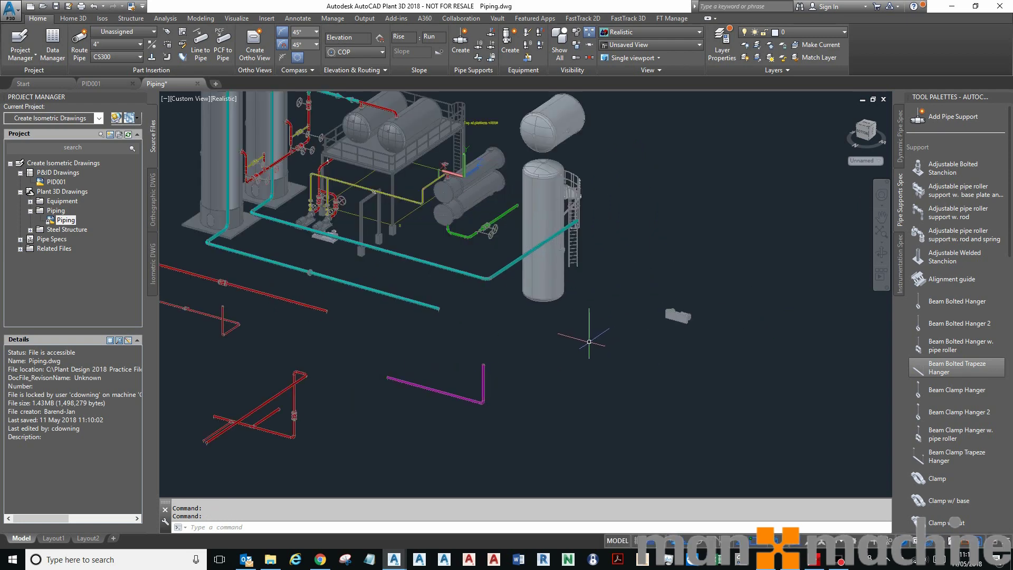
# Step: Open the P&ID Line List for PID001 and expand line group 1222 with its 6"-CS300-DR-1222 segment
pyautogui.click(167, 45)
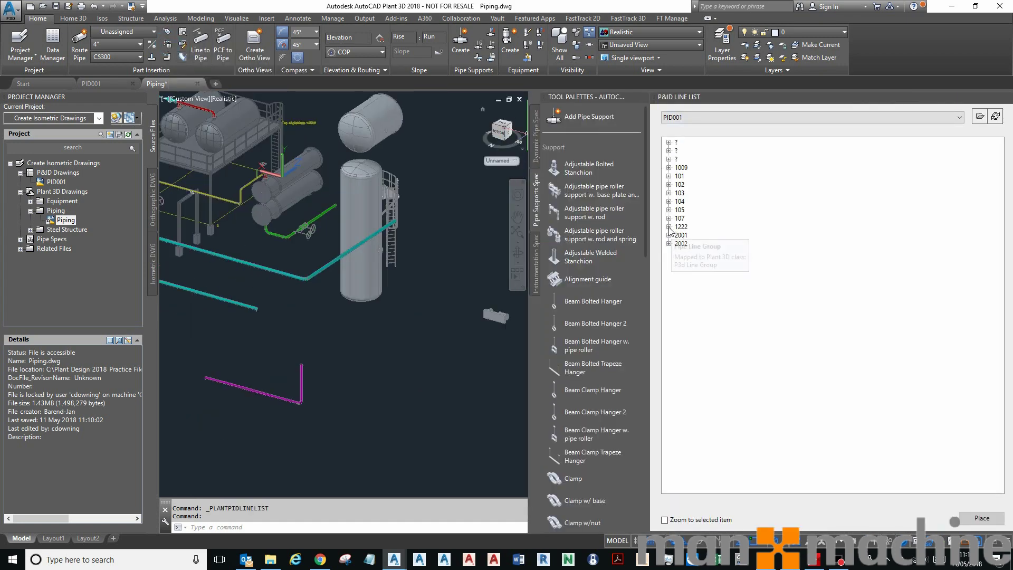
pyautogui.click(669, 226)
pyautogui.click(679, 227)
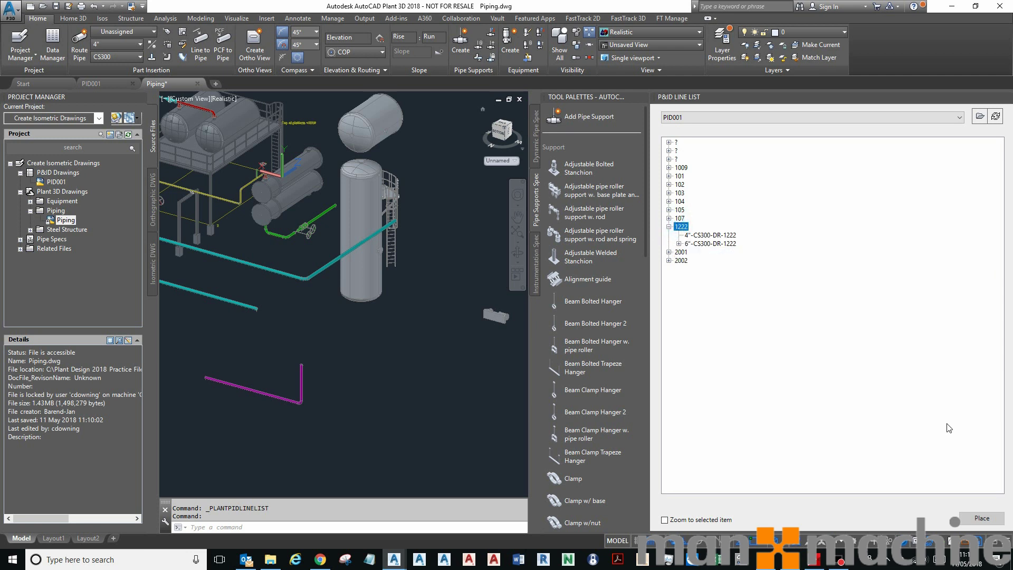
pyautogui.click(679, 244)
pyautogui.click(709, 235)
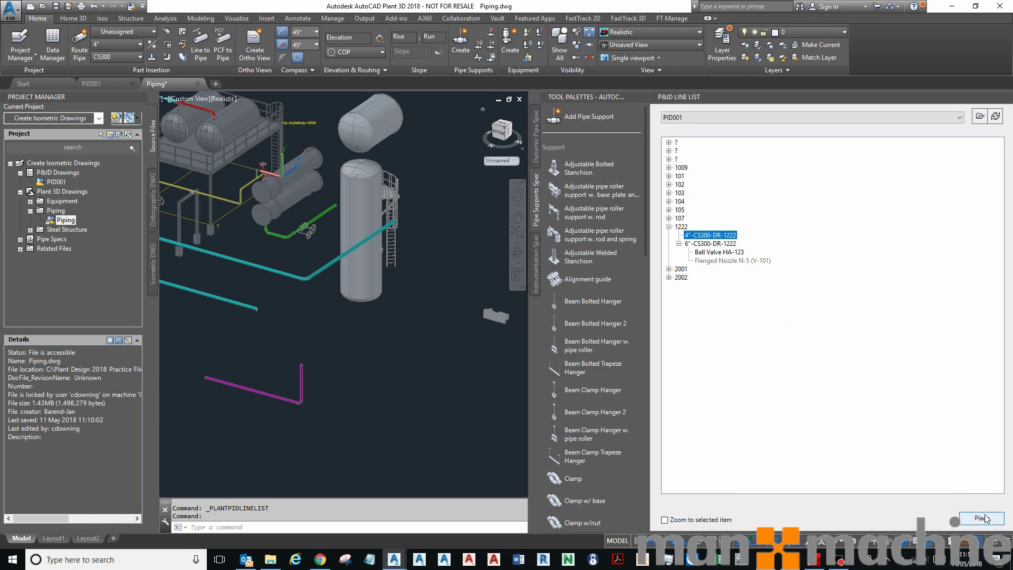
# Step: Place line 6"-CS300-DR-1222 from the line list, routing it as two perpendicular horizontal legs in the open area near the vertical vessel
pyautogui.click(701, 244)
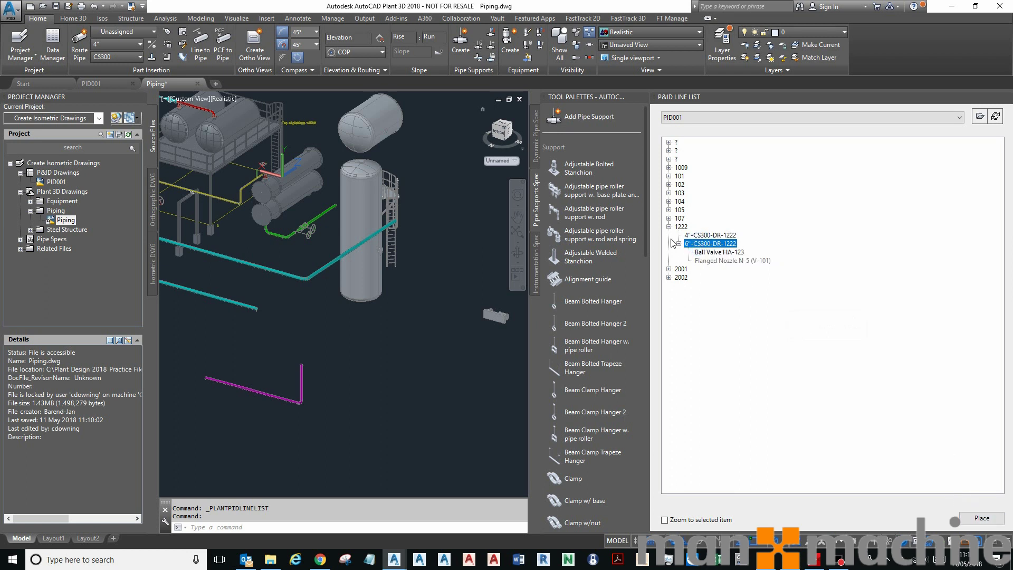
pyautogui.click(981, 518)
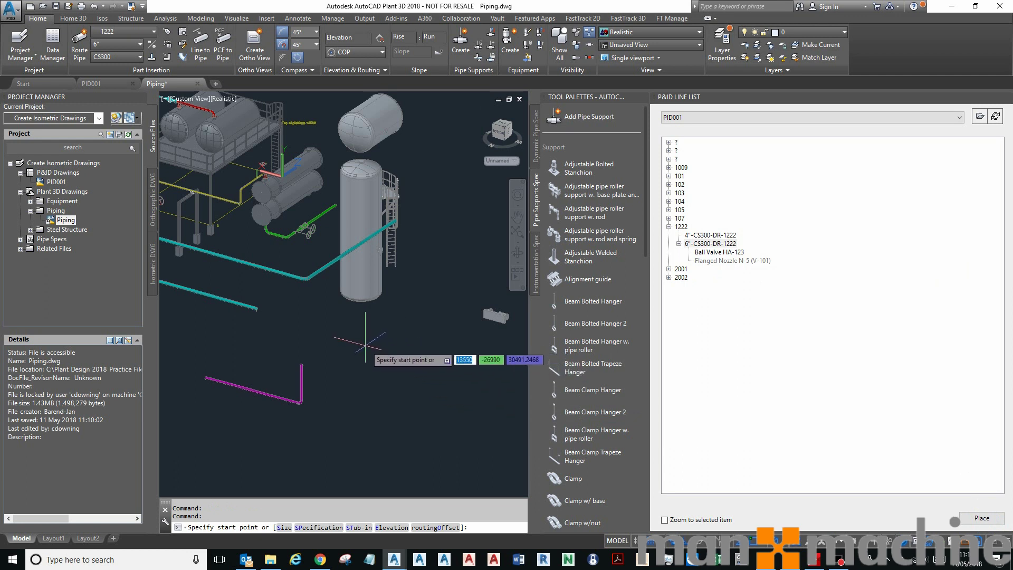
pyautogui.click(326, 332)
pyautogui.click(435, 362)
pyautogui.click(390, 389)
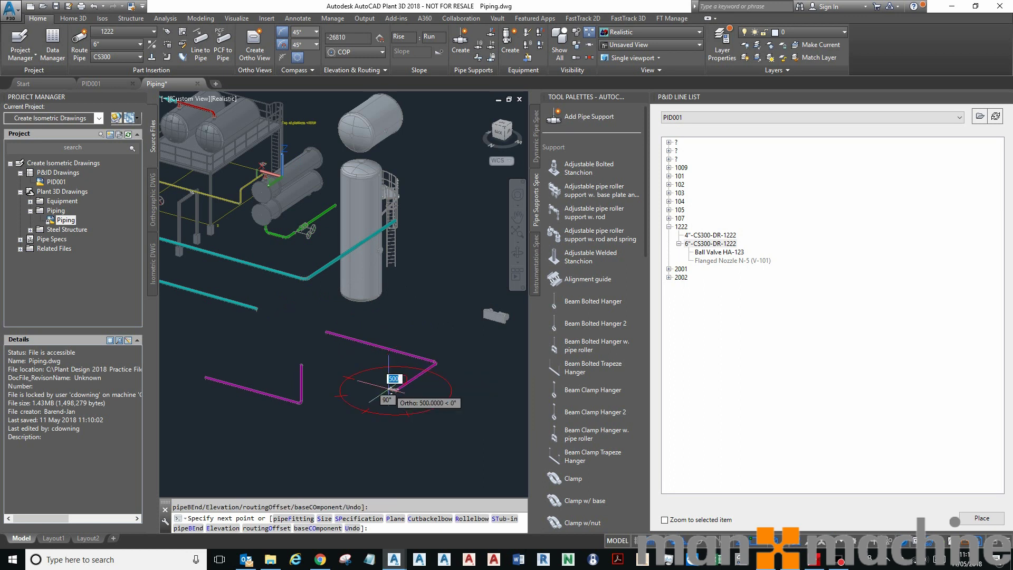
pyautogui.rightClick(391, 388)
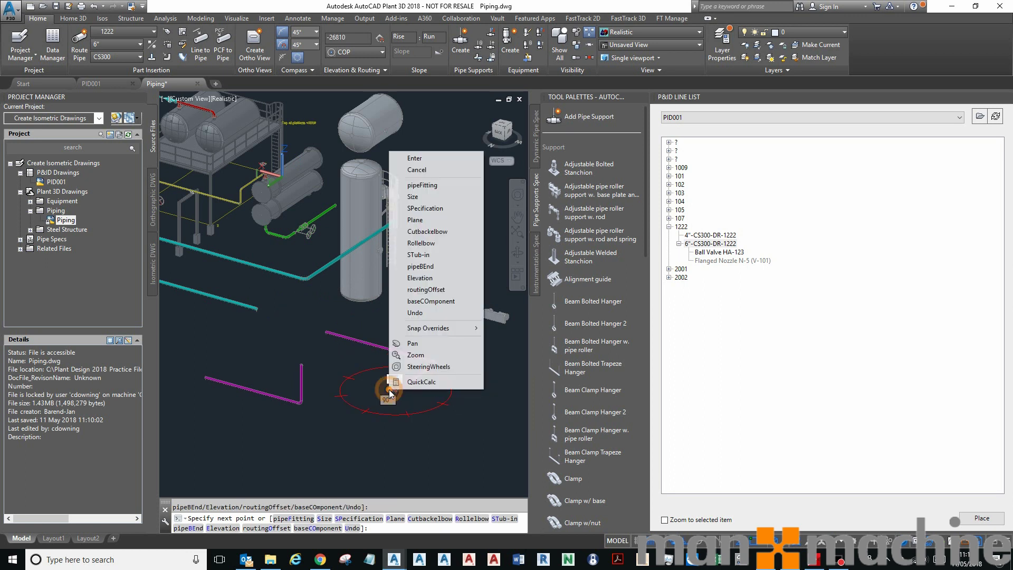
pyautogui.click(433, 156)
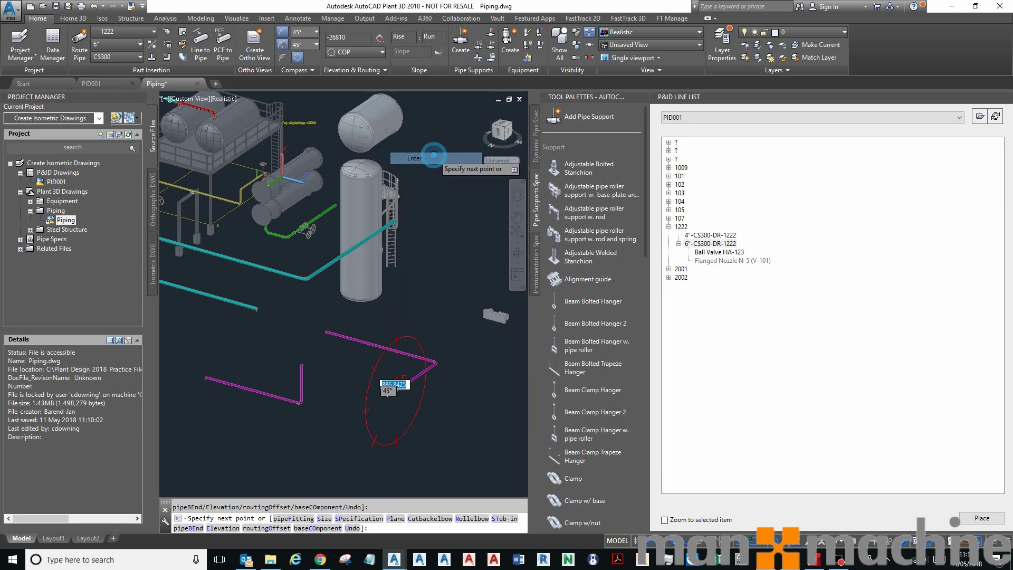
# Step: Place Ball Valve HA-123 from the line list into the shorter leg of the 6" pipe, accepting the default rotation angle
pyautogui.click(720, 254)
pyautogui.click(981, 518)
pyautogui.scroll(4, 407, 343)
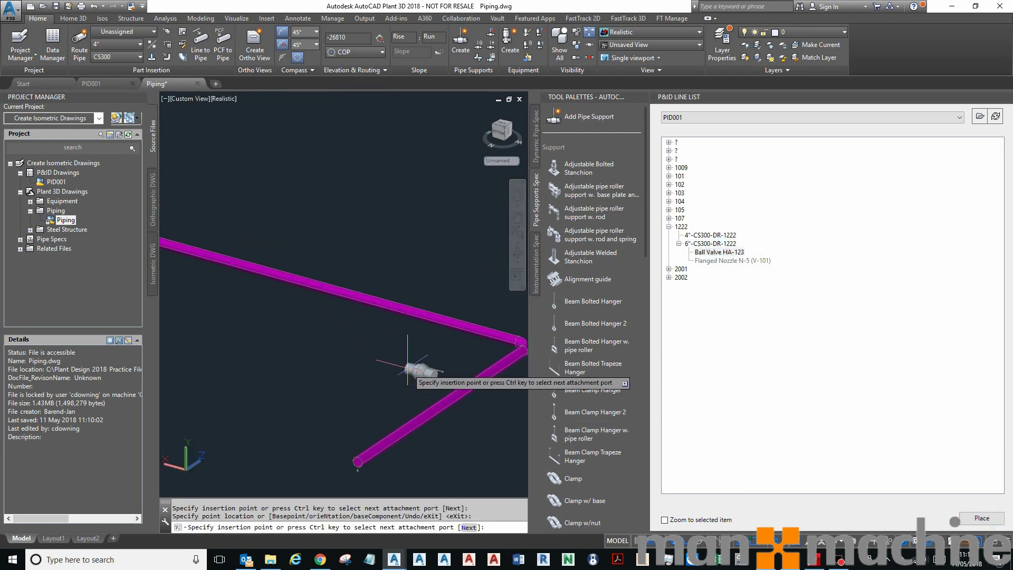
pyautogui.click(438, 409)
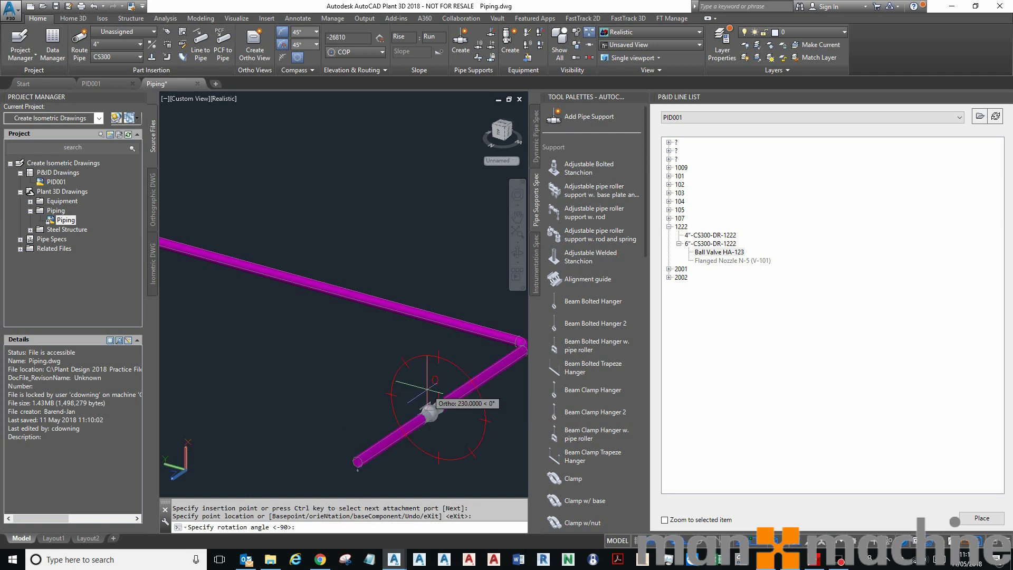
pyautogui.press('Return')
pyautogui.scroll(-4, 454, 386)
pyautogui.scroll(2, 454, 387)
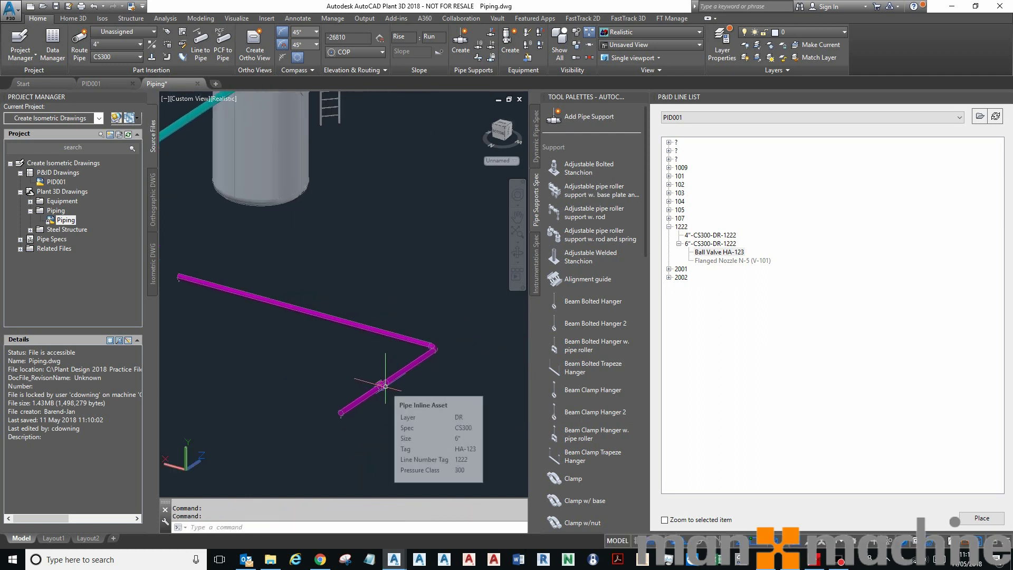
pyautogui.moveTo(393, 374)
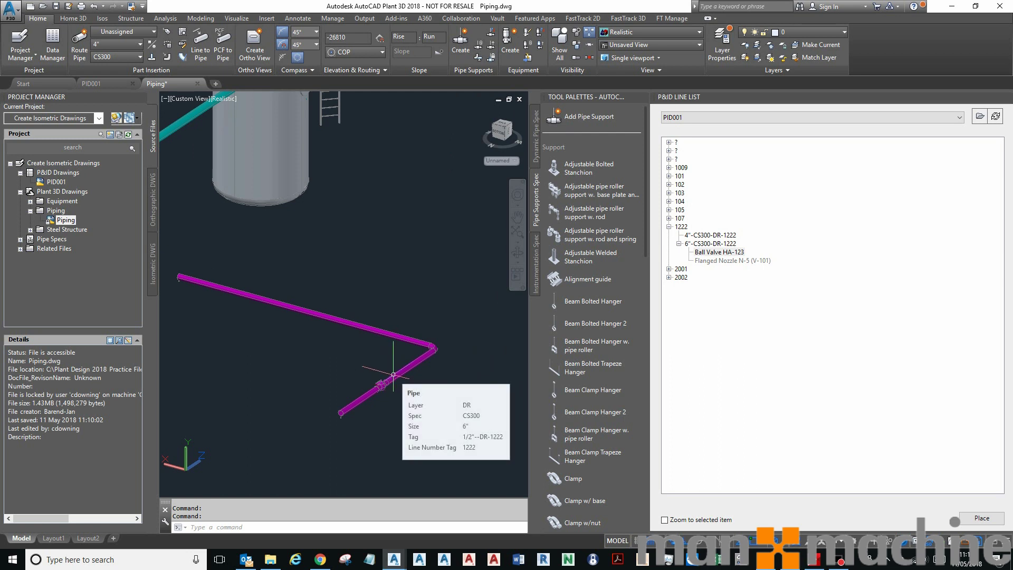
# Step: Place line 4"-CS300-DR-1222 from the line list, extending the open end of the 6" pipe beyond the ball valve straight ahead
pyautogui.click(721, 261)
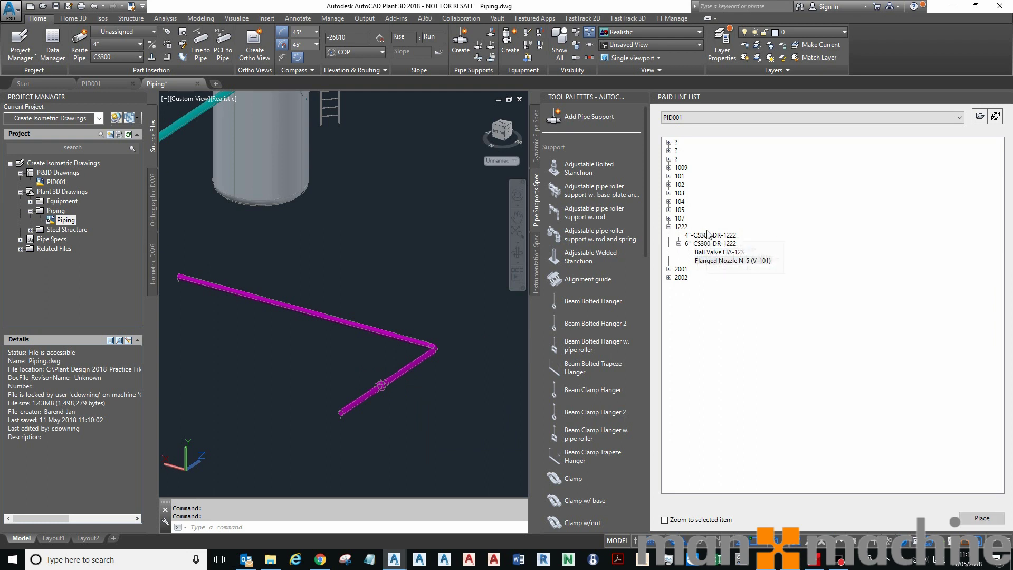
pyautogui.click(712, 235)
pyautogui.click(981, 518)
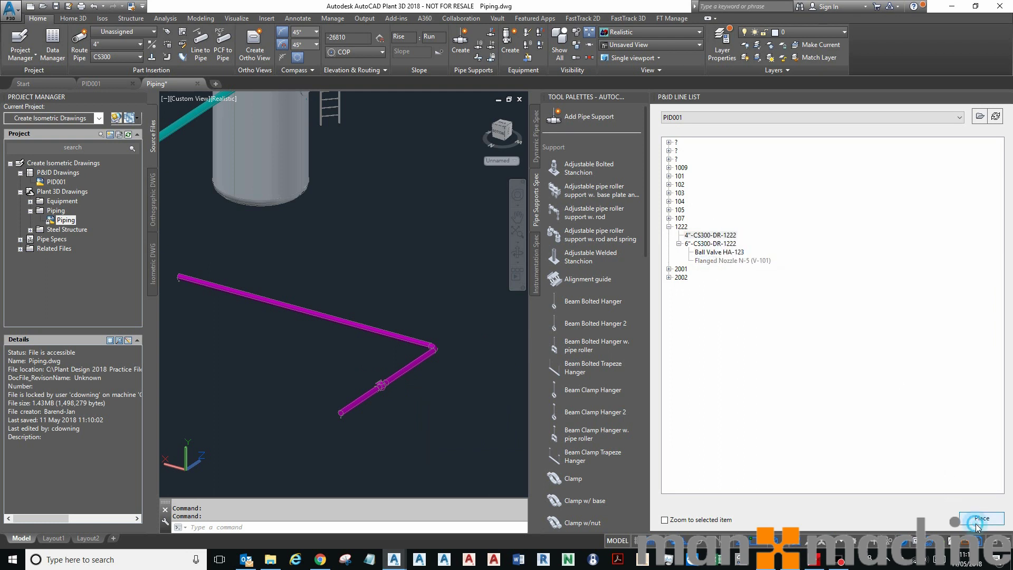
pyautogui.scroll(3, 345, 420)
pyautogui.click(329, 402)
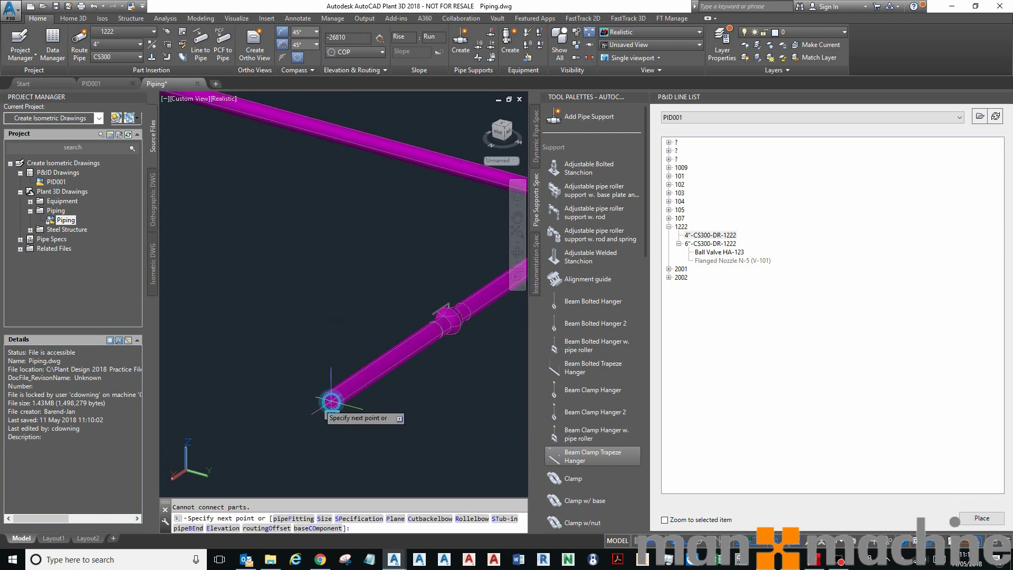
pyautogui.scroll(-2, 317, 398)
pyautogui.click(259, 426)
pyautogui.press('Return')
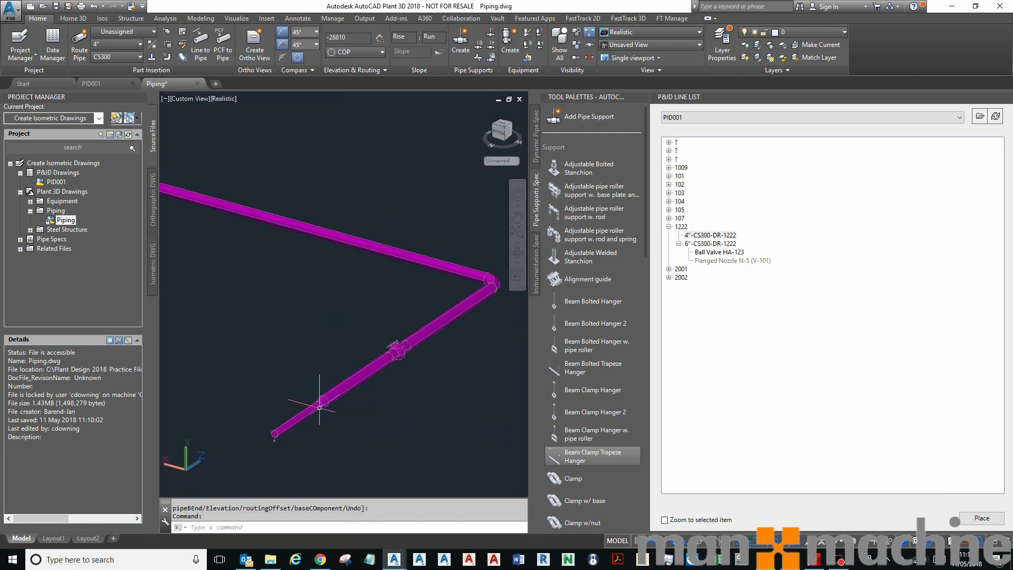
pyautogui.moveTo(328, 403)
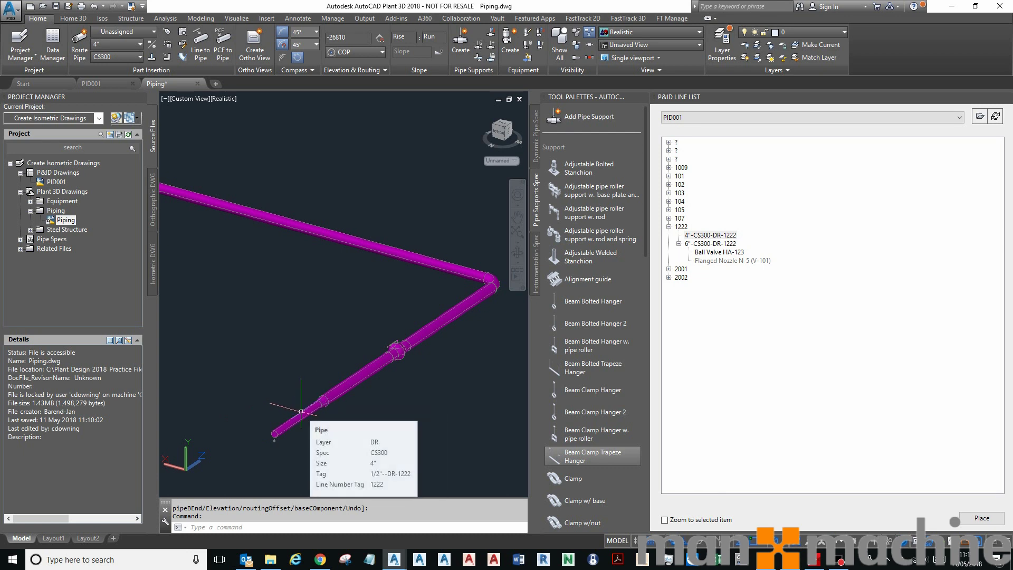
pyautogui.scroll(-2, 322, 414)
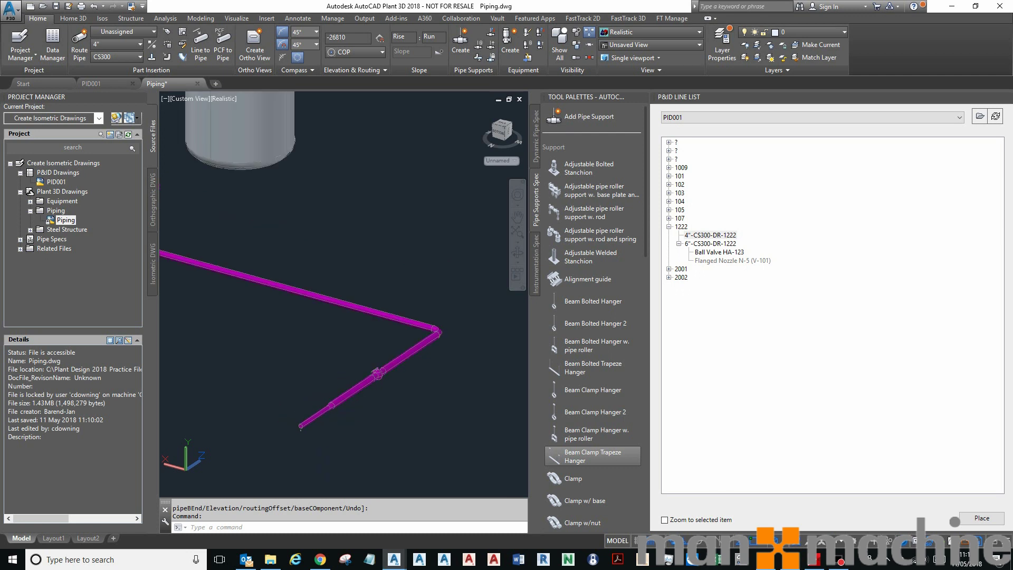
pyautogui.moveTo(343, 414); pyautogui.dragTo(402, 416, button='middle')
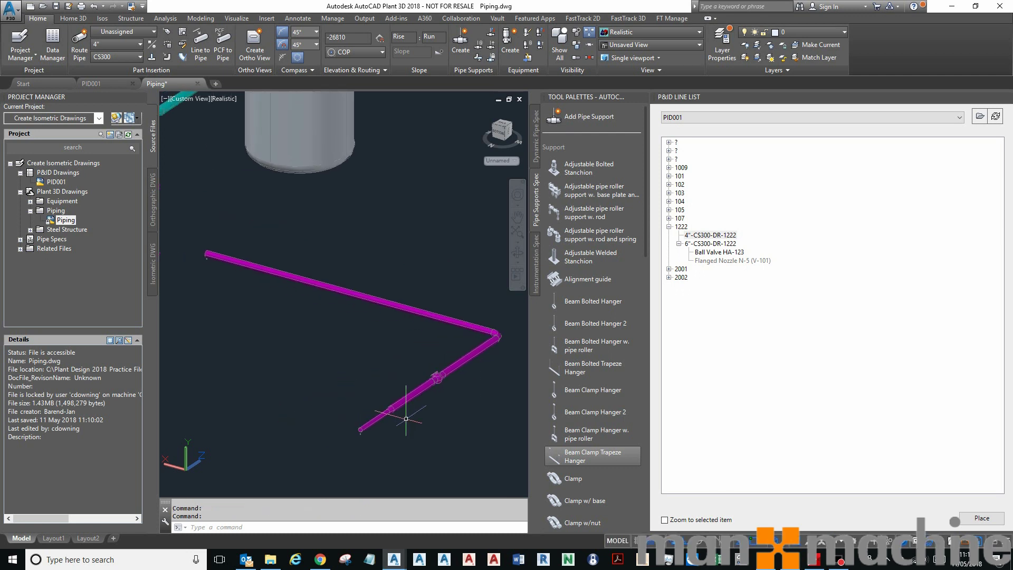